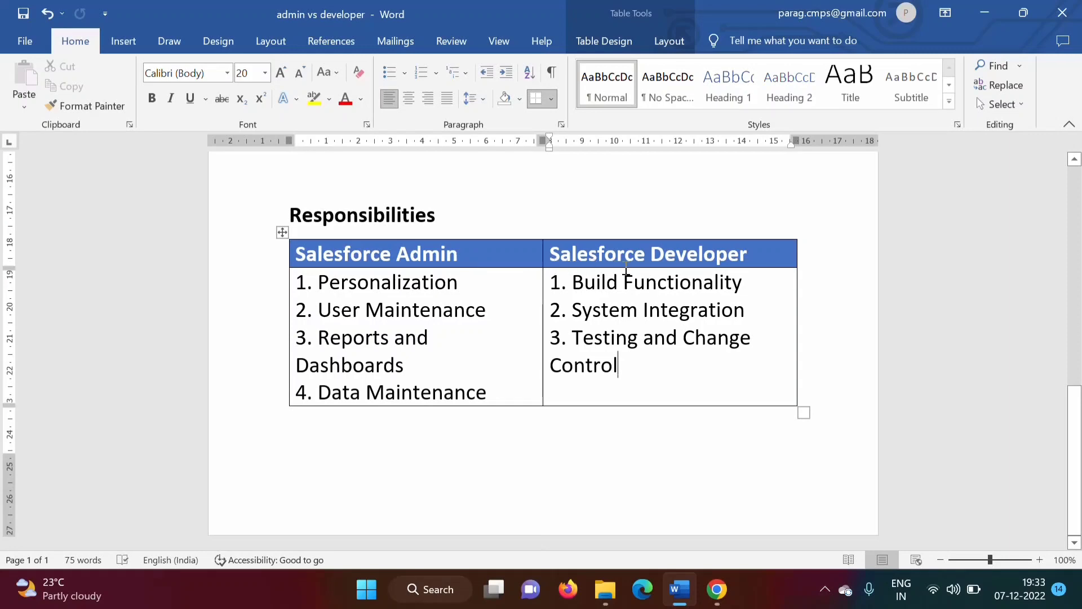
left_click_drag(1075, 482, 1063, 259)
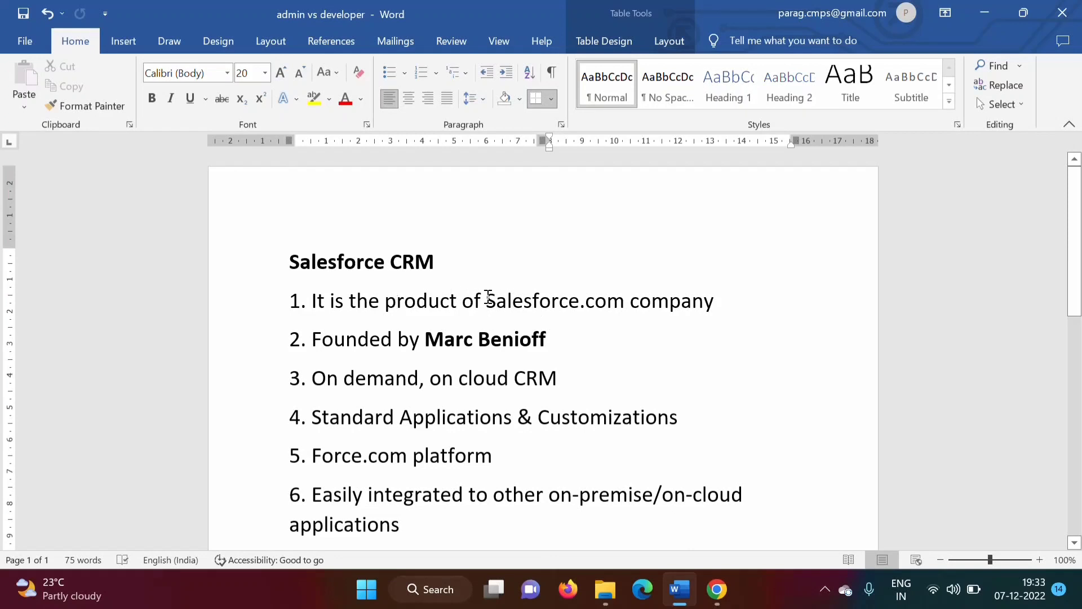
Step: Highlight 'Salesforce.com', 'by Marc Benioff' and item 3's text in the Salesforce CRM list
left_click_drag(486, 296, 629, 298)
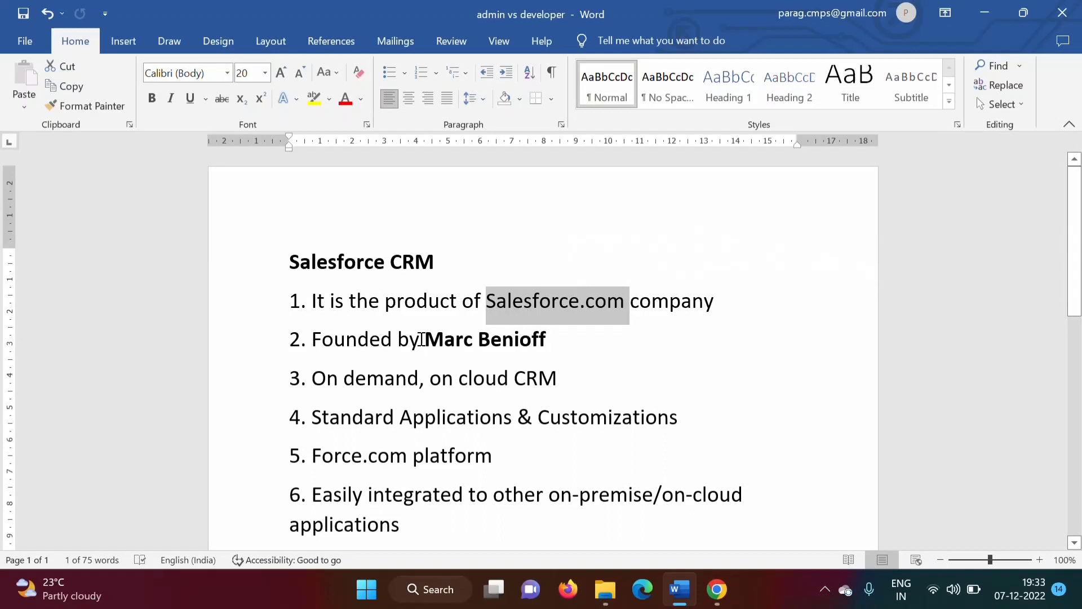
left_click_drag(418, 338, 556, 339)
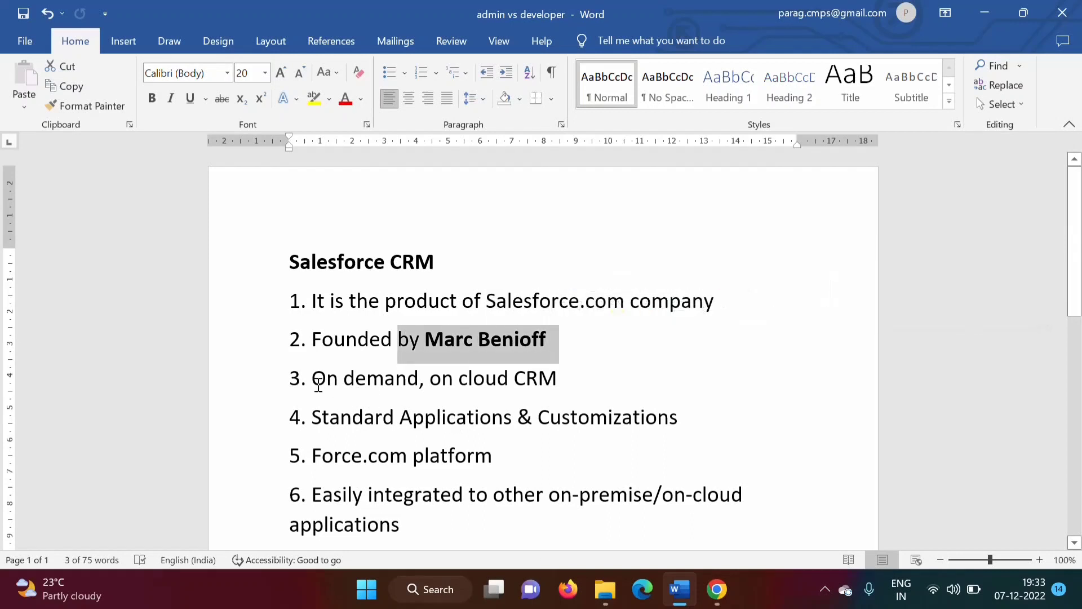
left_click_drag(314, 380, 558, 377)
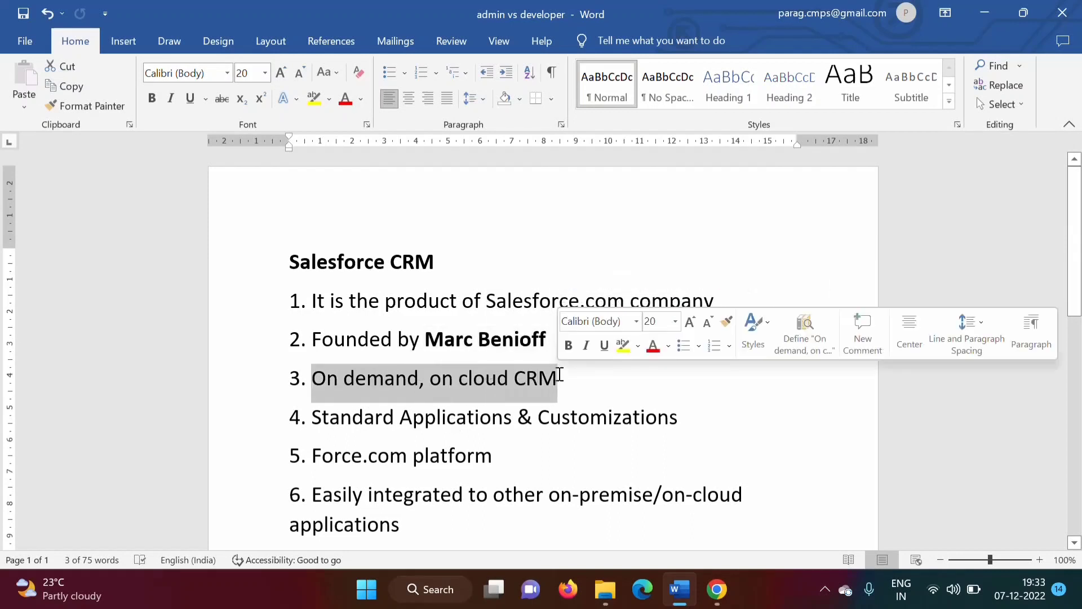
left_click(520, 384)
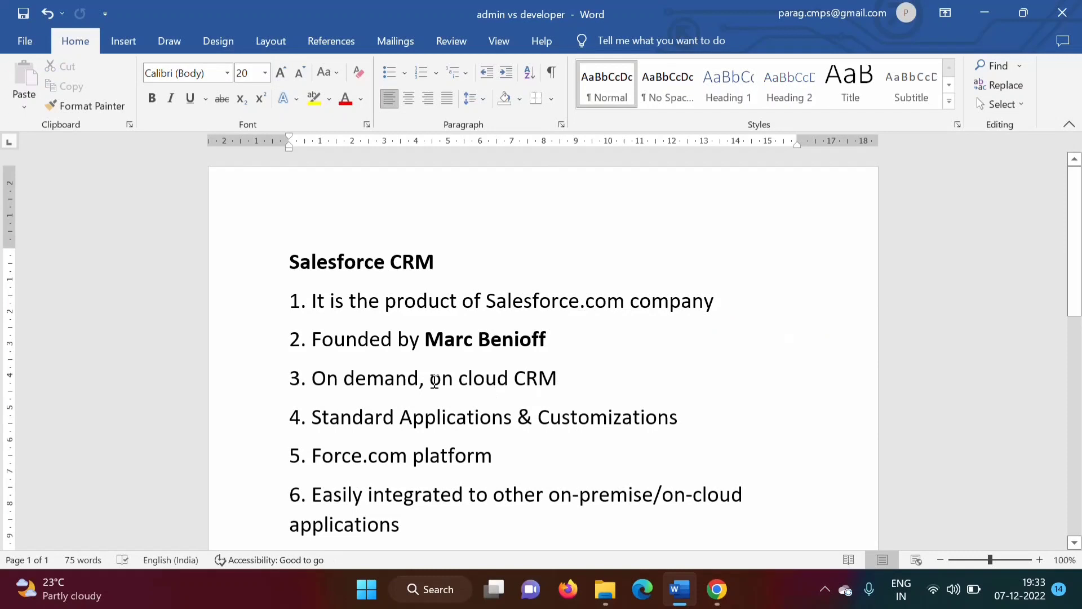
Step: Highlight 'on cloud', 'On demand' and item 4, leaving the cursor at item 4's end
left_click_drag(430, 377, 512, 377)
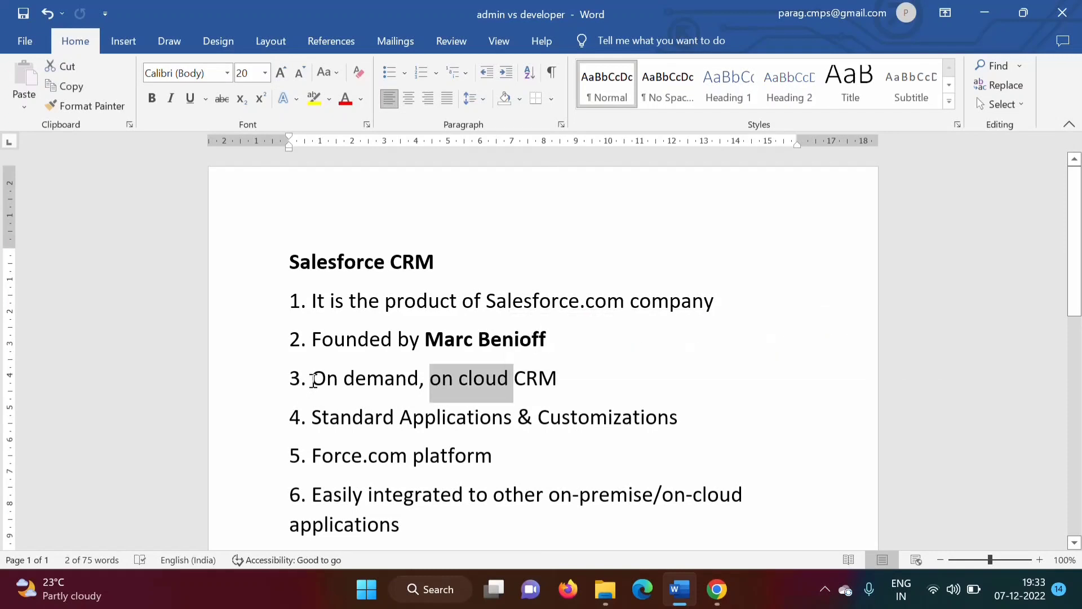
left_click_drag(314, 378, 401, 373)
scroll(400, 372, "down", 3)
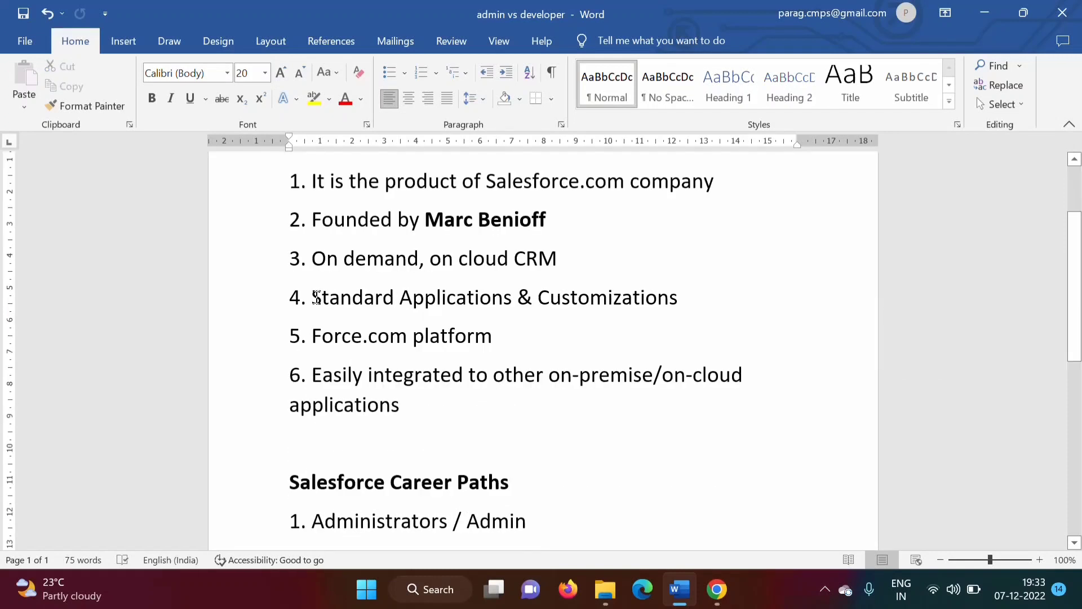
left_click_drag(312, 297, 491, 298)
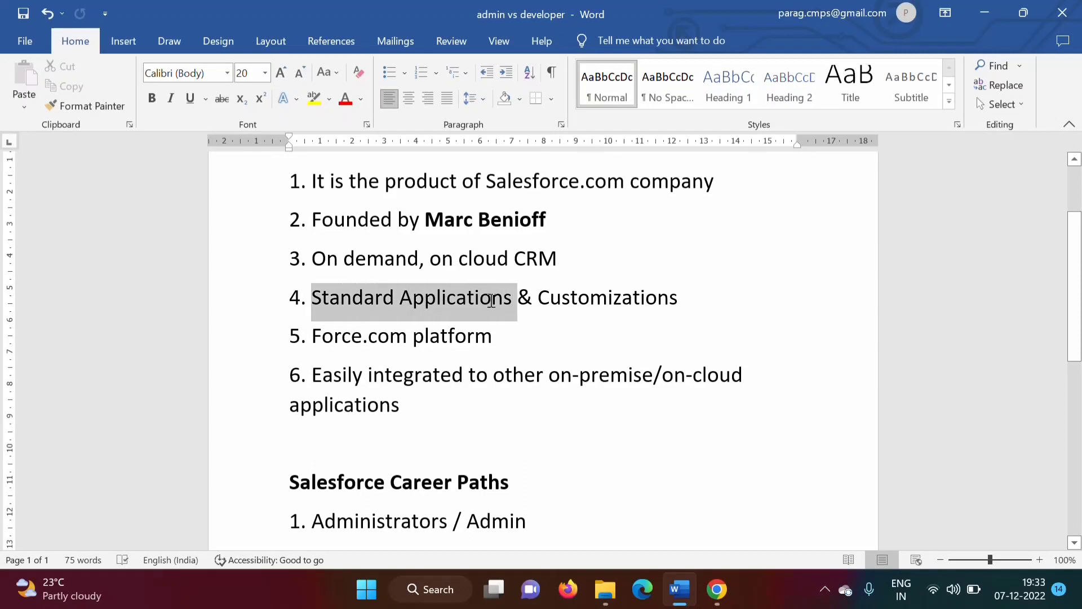
left_click_drag(490, 301, 598, 302)
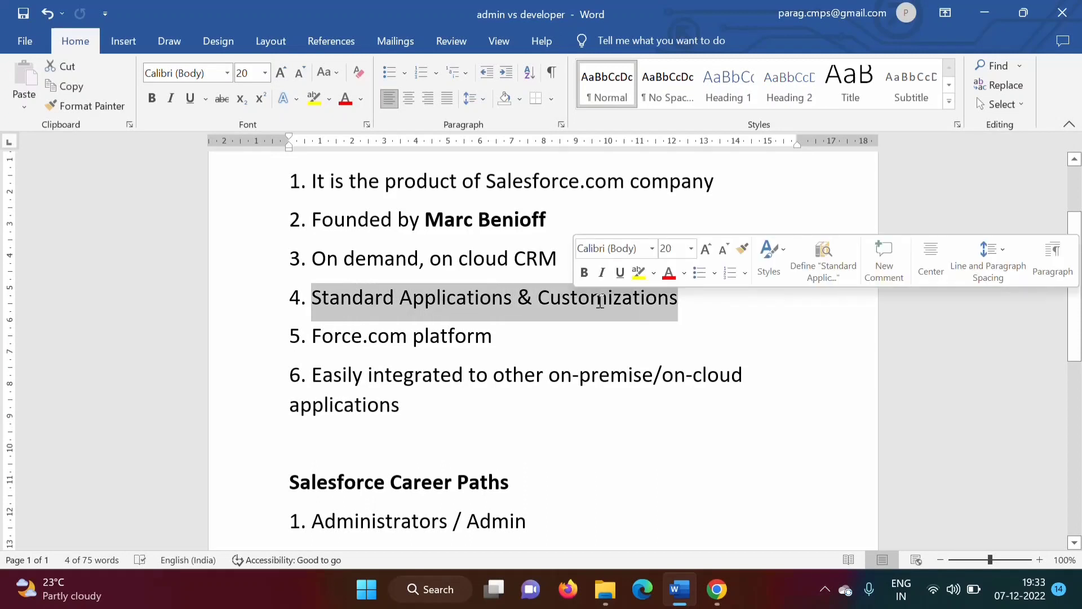
left_click(695, 309)
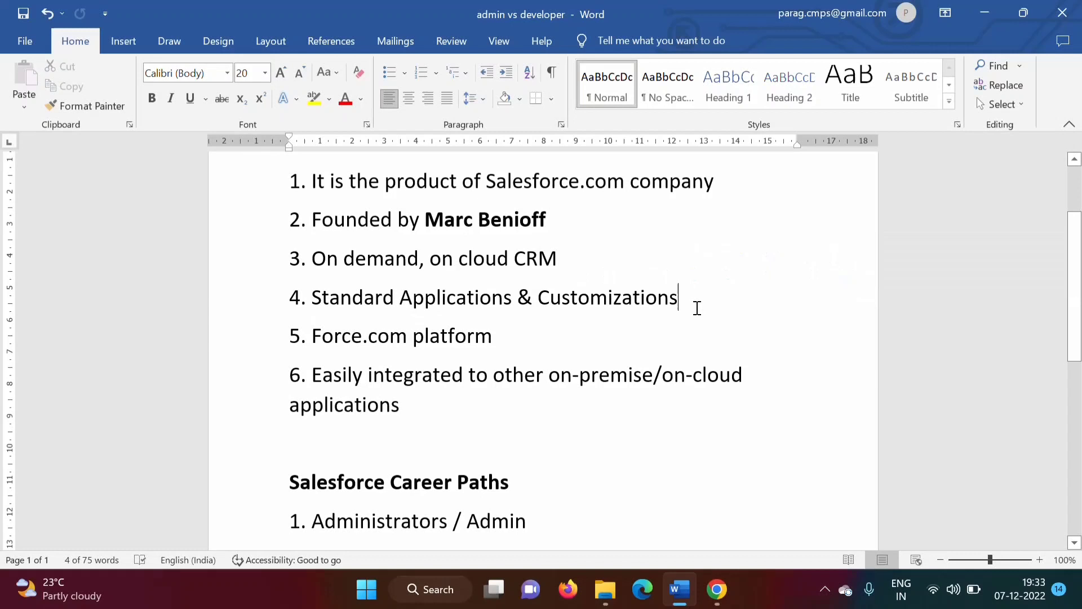
Step: Paste 'Building 20 two BHK flats' on a new line below item 4 and select it
key("Return")
type("Building 20 two BHK flats")
left_click_drag(290, 336, 366, 329)
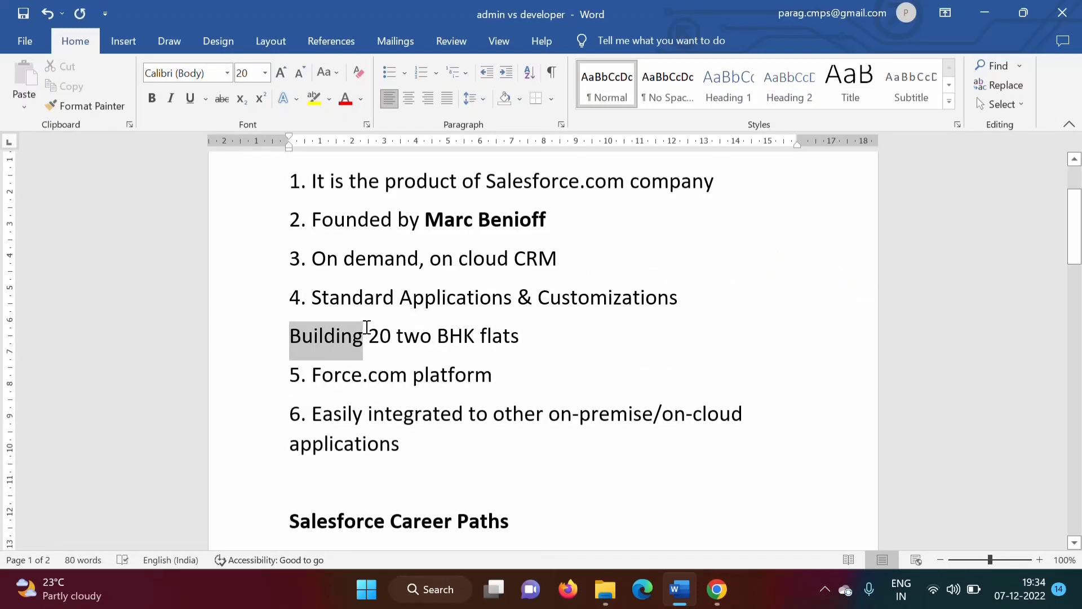
mouse_move(366, 328)
left_mouse_down()
mouse_move(479, 325)
mouse_move(528, 335)
left_mouse_up()
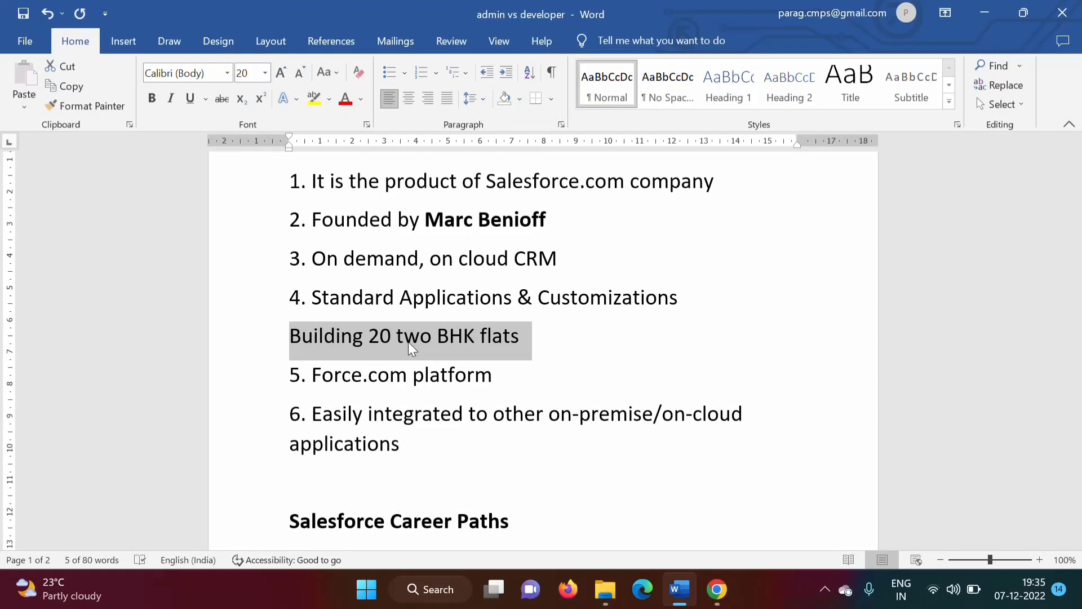
Step: Highlight 'Standard Applications' and 'Customizations' in item 4
left_click(340, 297)
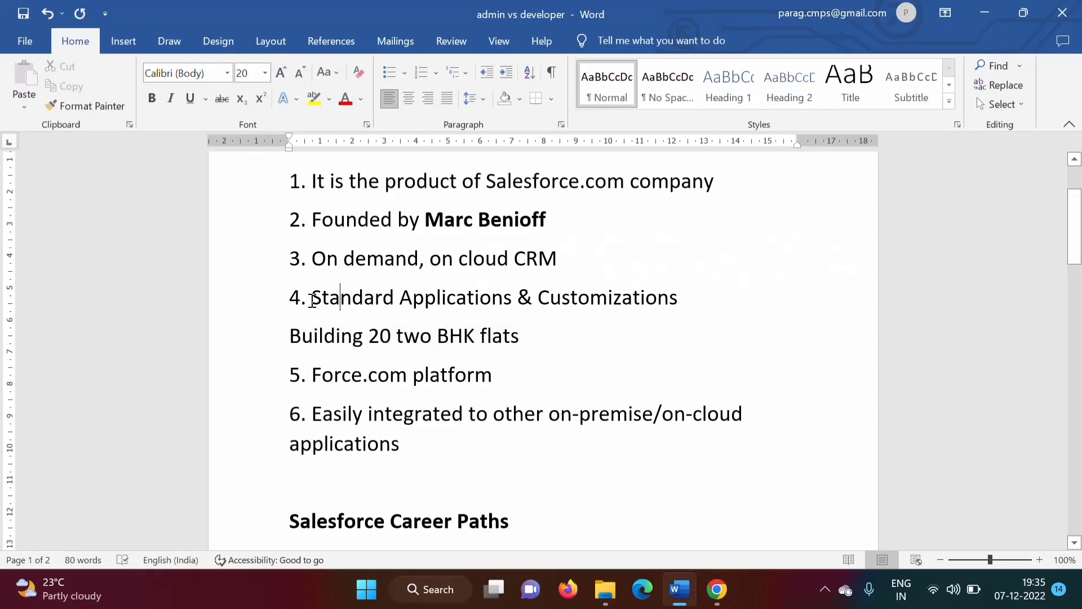
left_click_drag(312, 300, 475, 292)
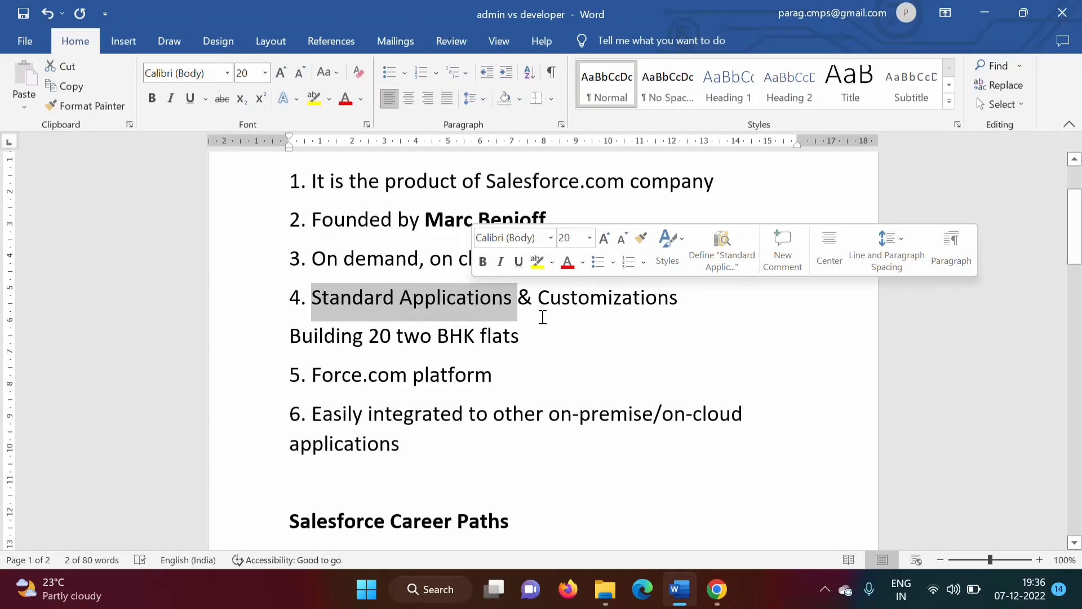
left_click(542, 300)
left_click_drag(540, 301, 691, 299)
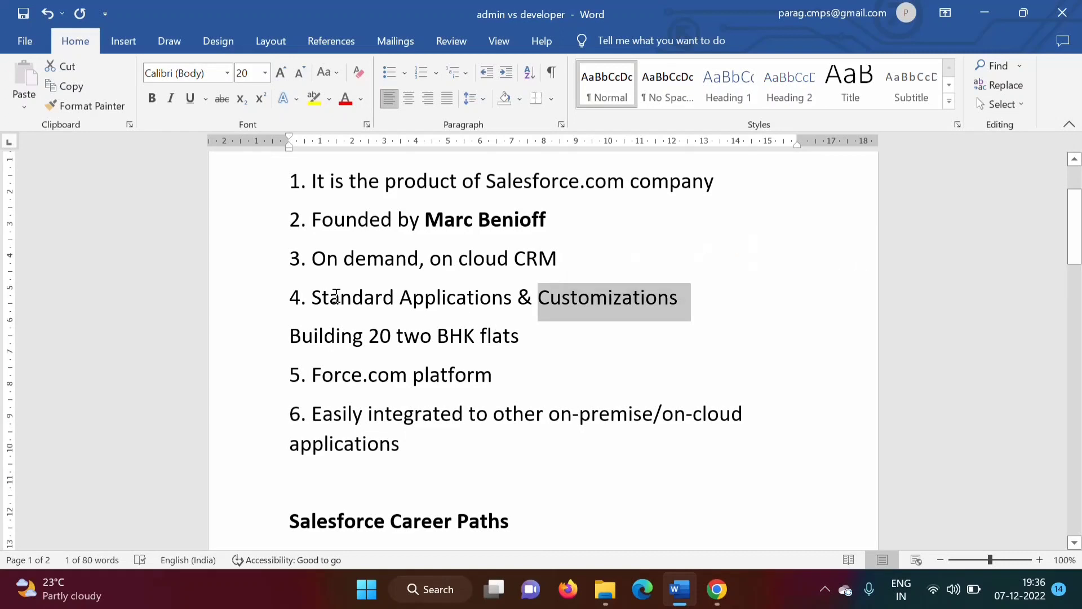
left_click_drag(313, 298, 461, 297)
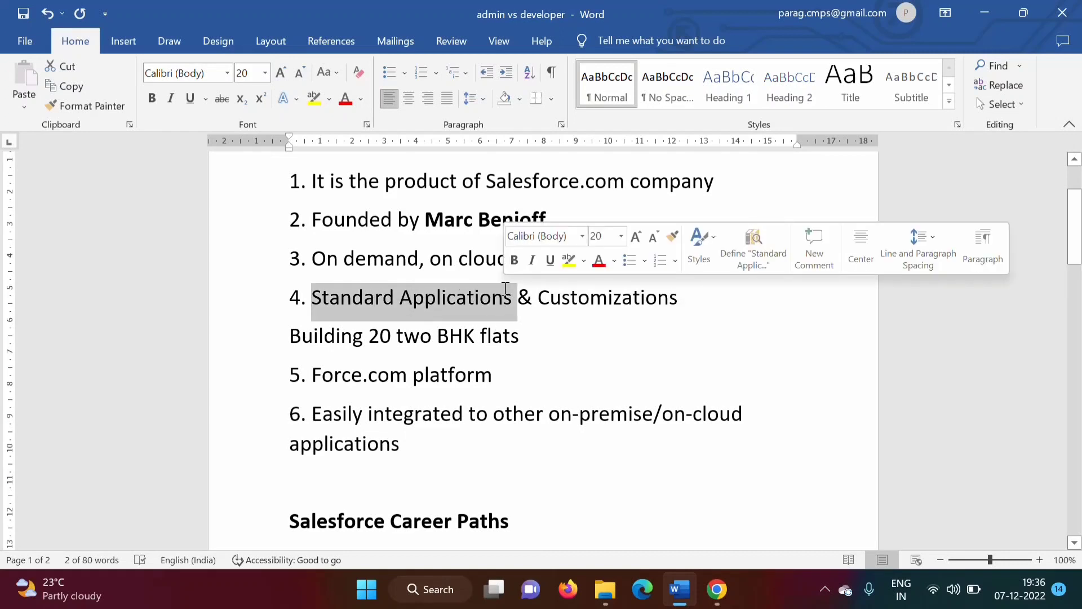
Step: Add 'Org' on a new line below 'Building 20 two BHK flats' and highlight it
left_click(519, 335)
key("Return")
type("O")
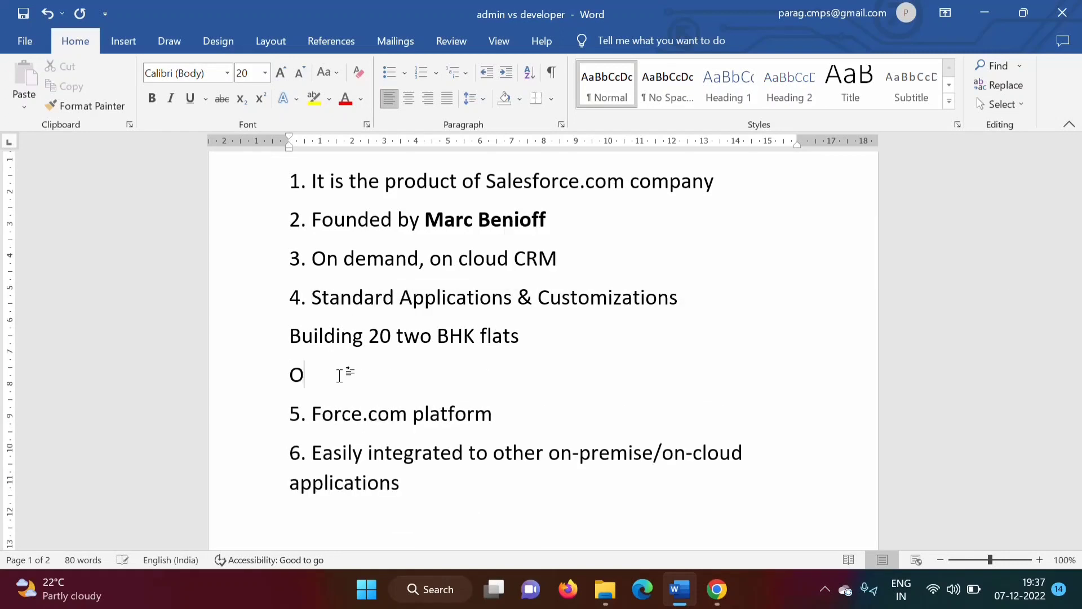
type("rg")
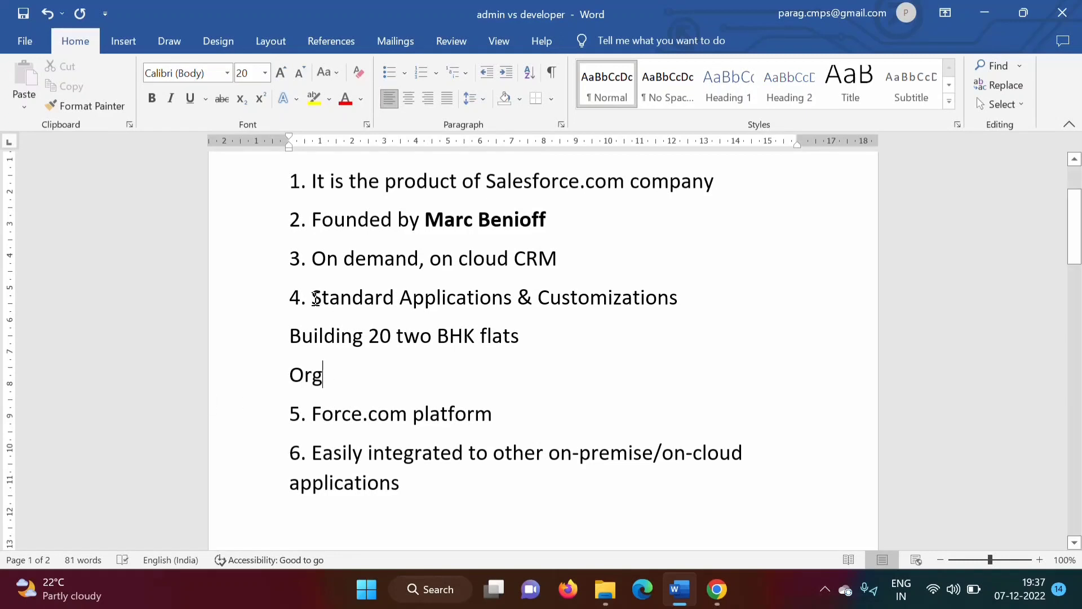
left_click_drag(315, 298, 476, 313)
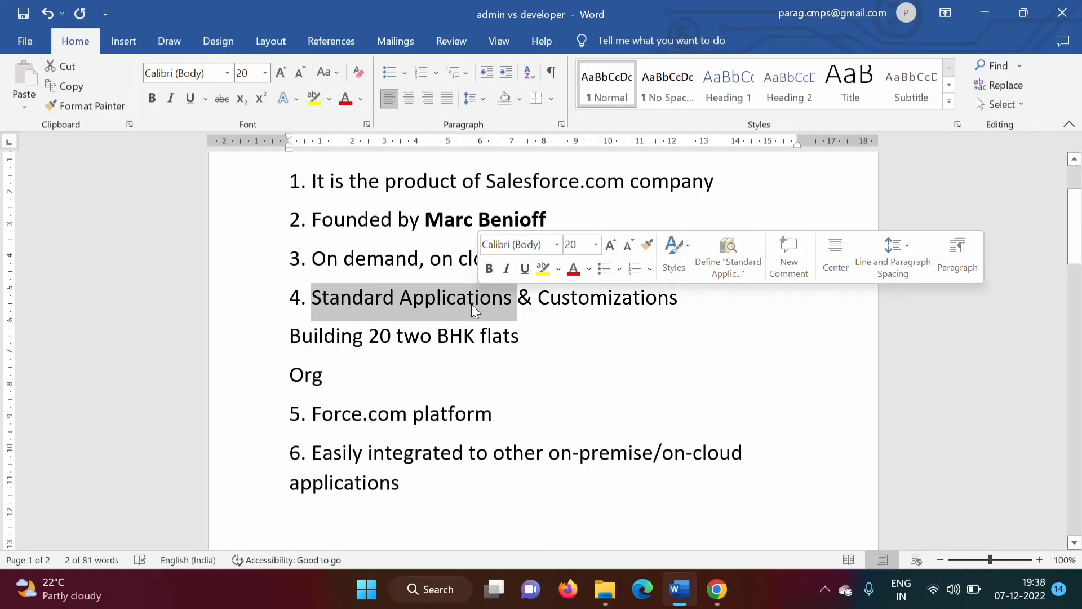
left_click(538, 298)
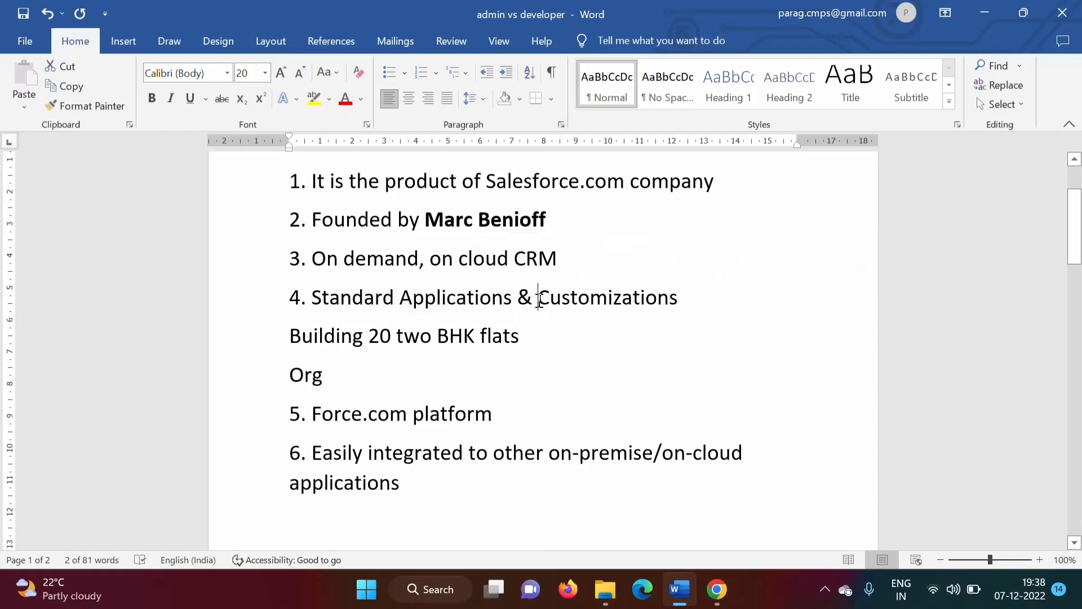
left_click_drag(538, 299, 679, 302)
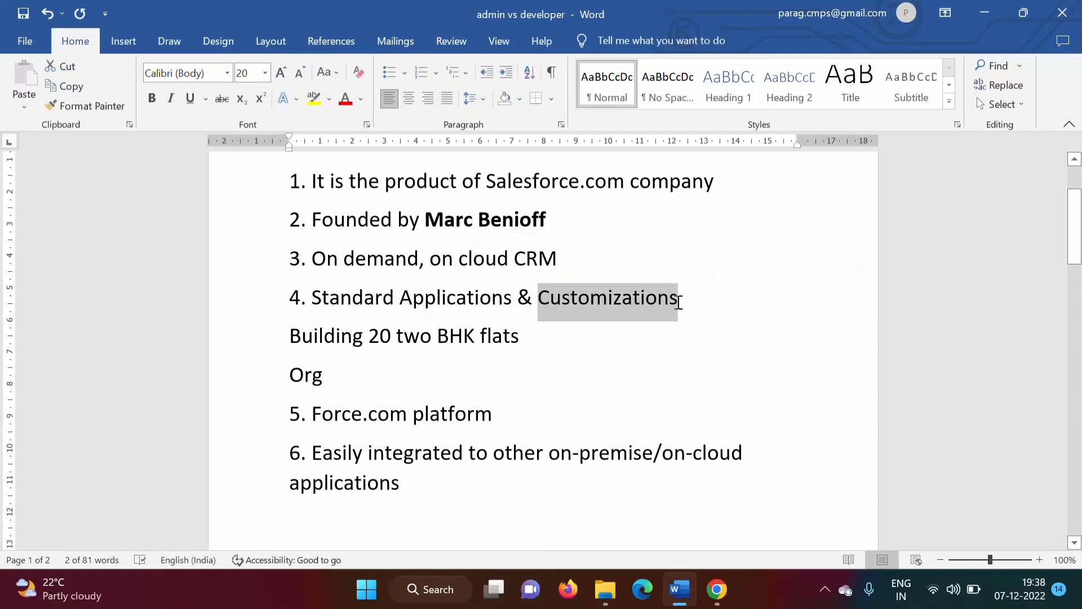
left_click(411, 367)
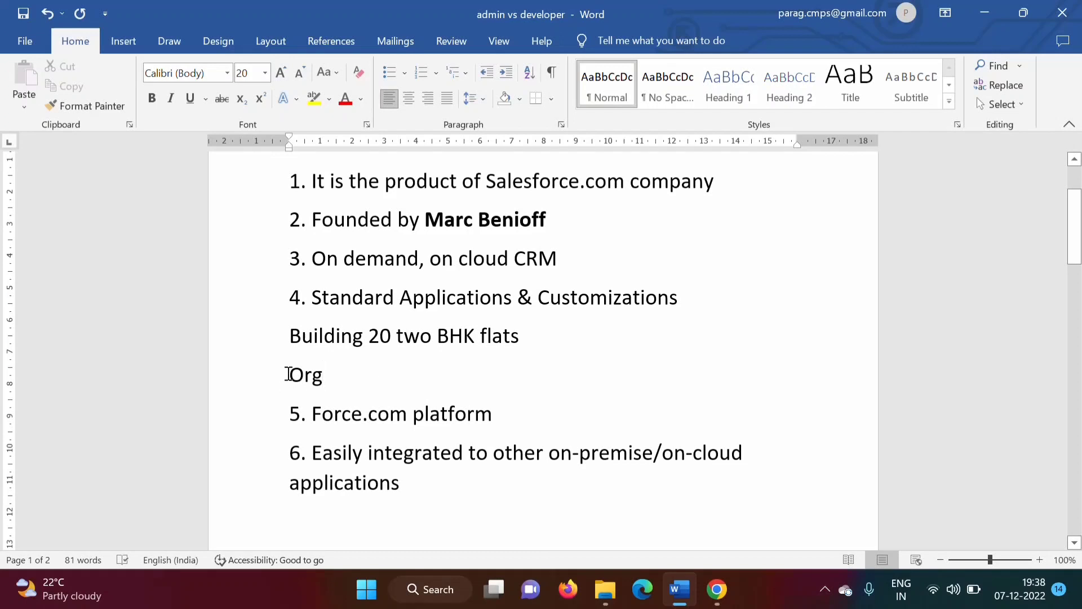
left_click_drag(288, 374, 334, 375)
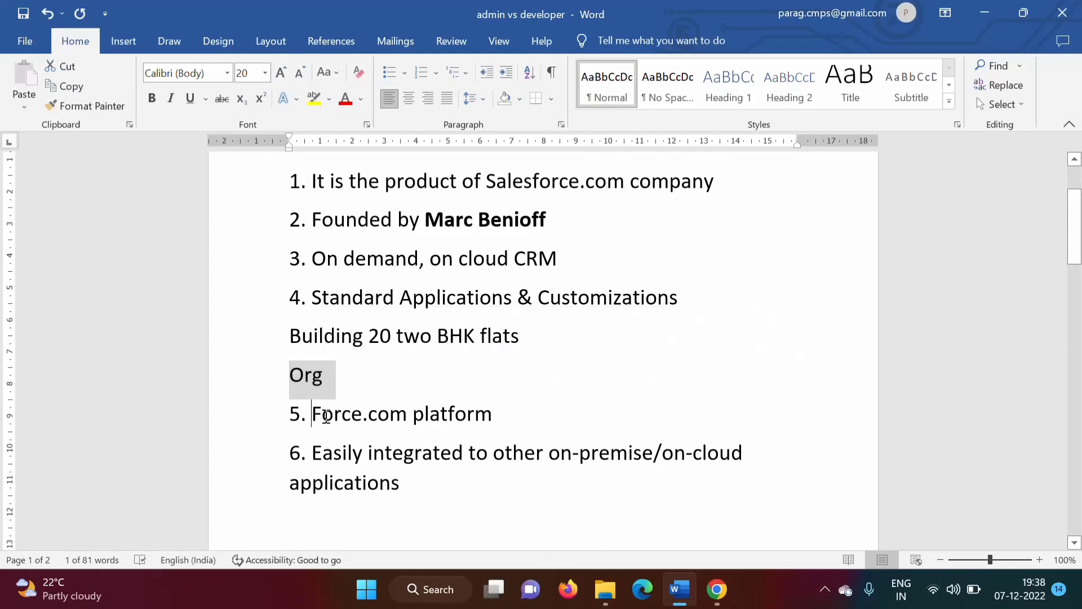
left_click_drag(313, 414, 489, 412)
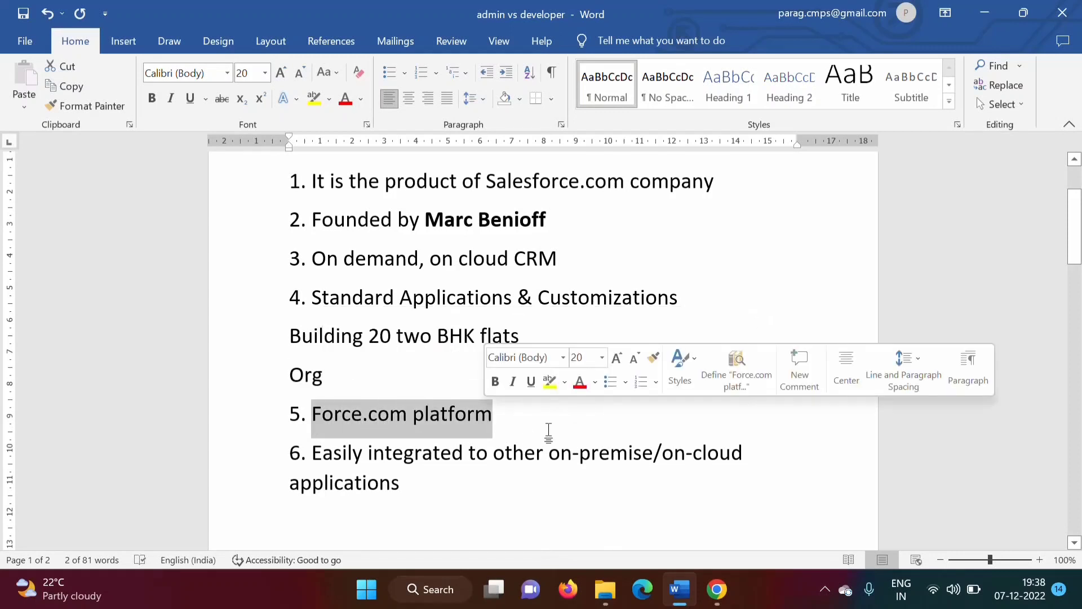
left_click(400, 483)
left_click_drag(314, 455, 531, 455)
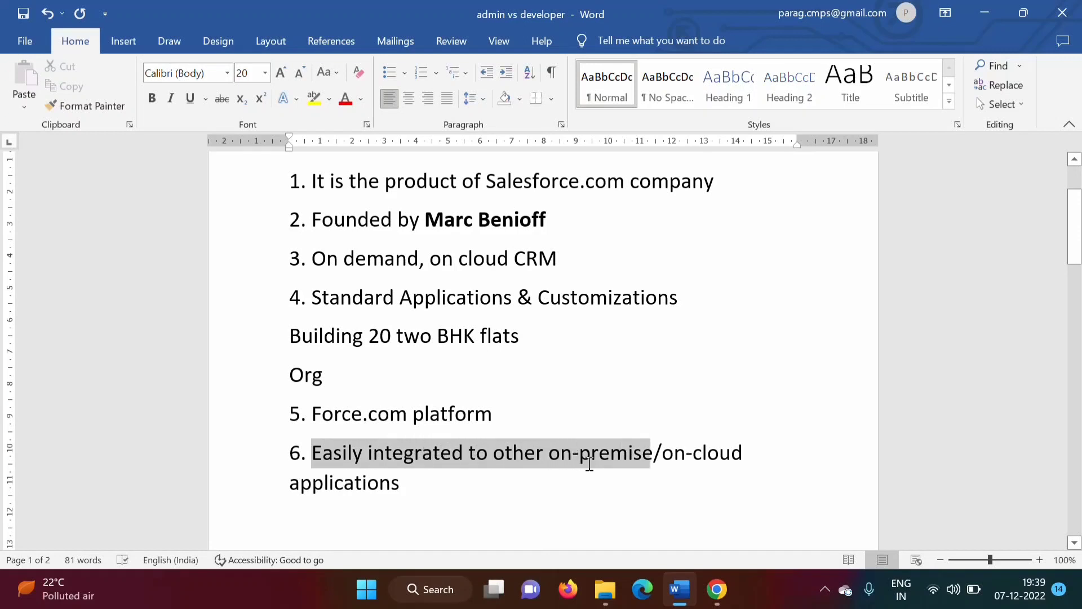
left_click_drag(531, 454, 596, 478)
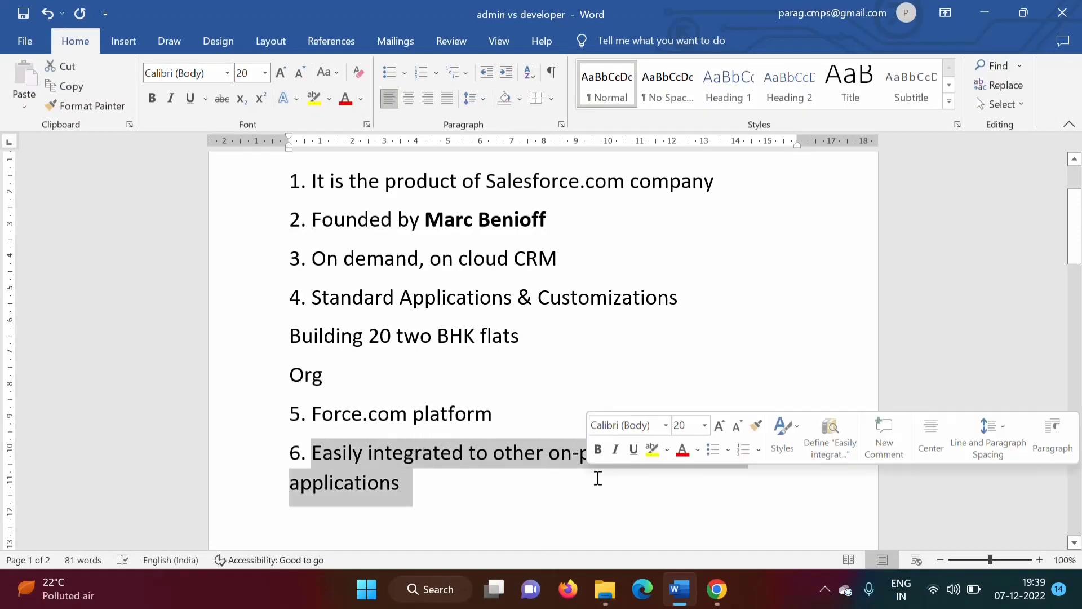
left_click(565, 492)
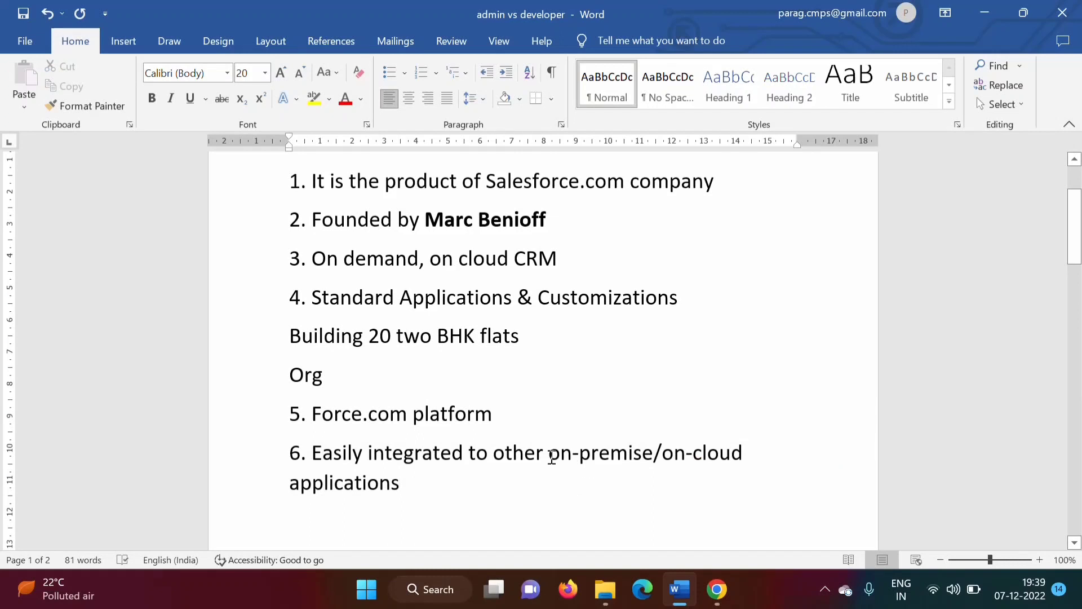
left_click_drag(552, 456, 746, 457)
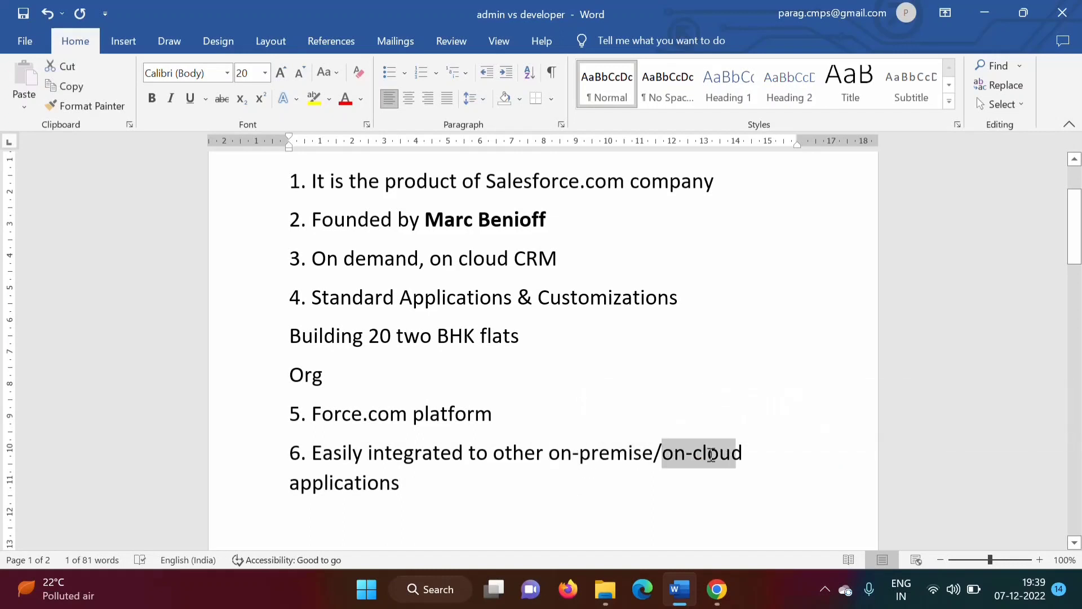
left_click(502, 489)
scroll(330, 266, "down", 3)
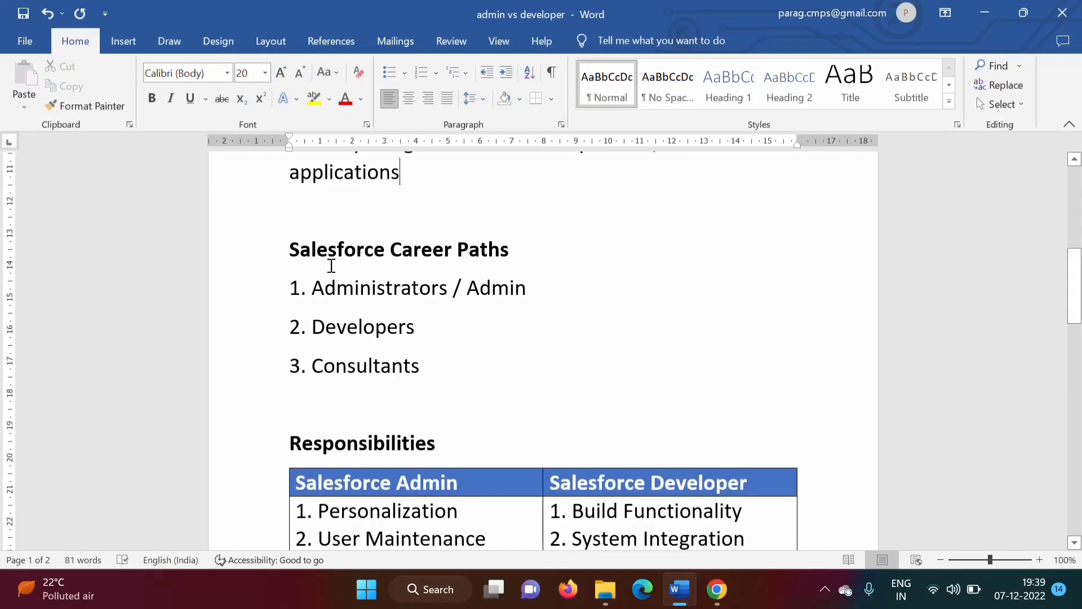
left_click_drag(291, 250, 497, 245)
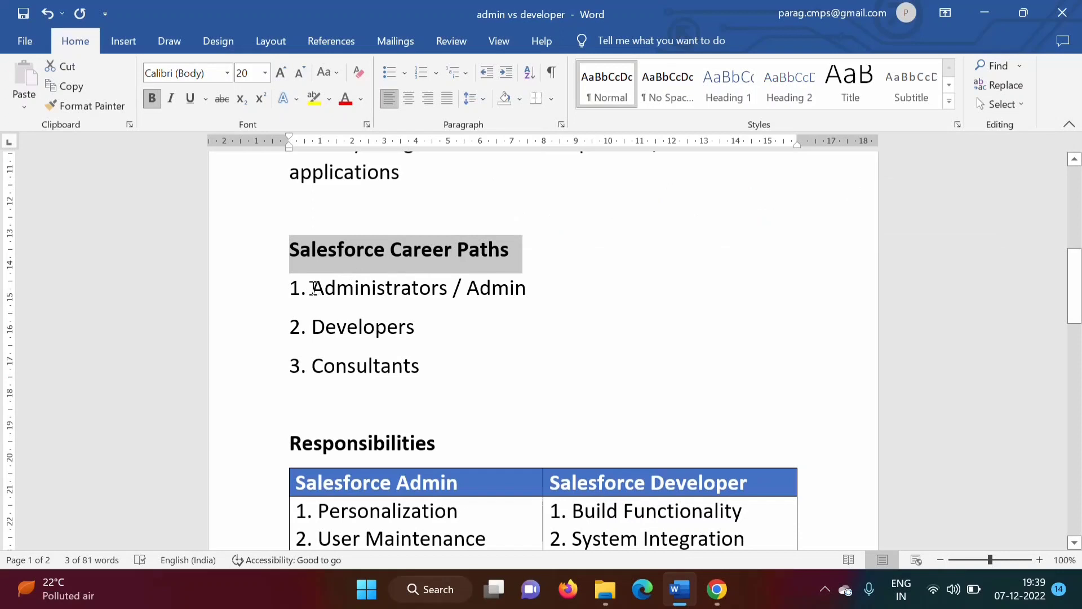
left_click_drag(312, 288, 498, 288)
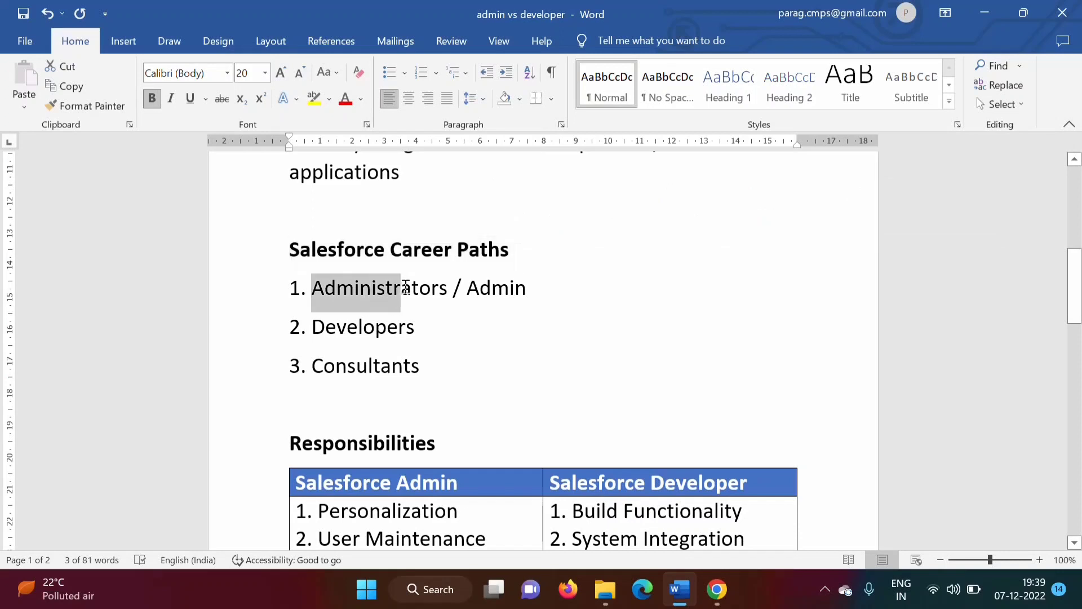
double_click(313, 328)
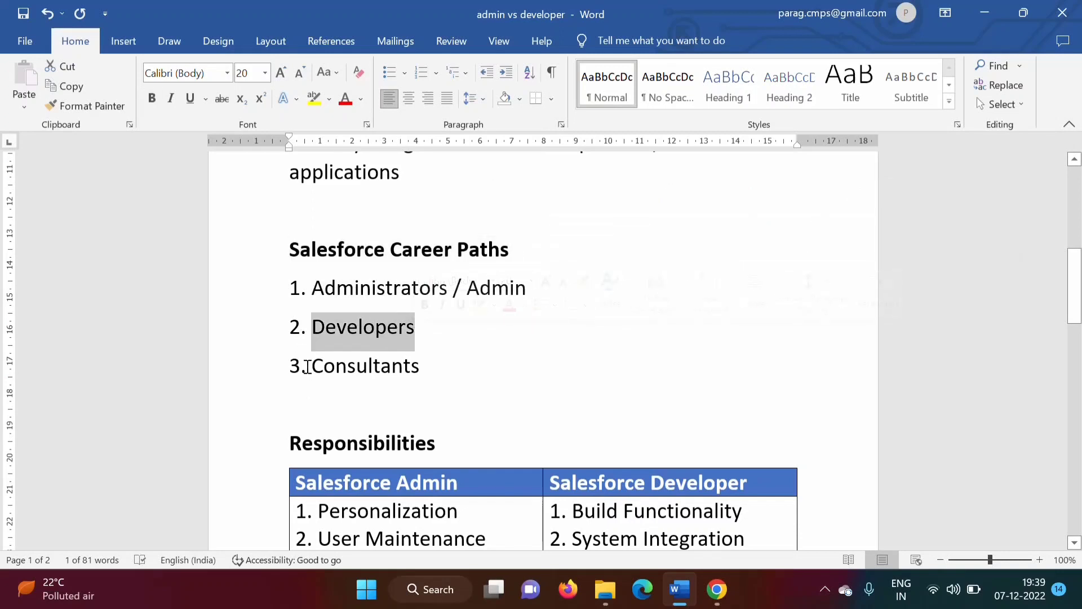
left_click_drag(307, 366, 425, 371)
double_click(396, 295)
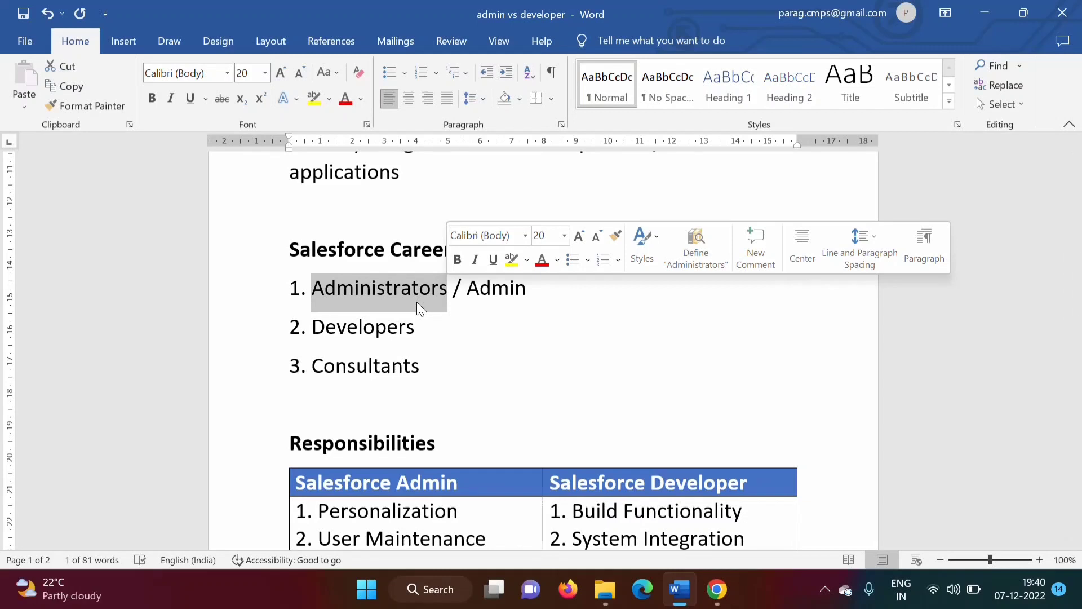
left_click_drag(311, 328, 414, 326)
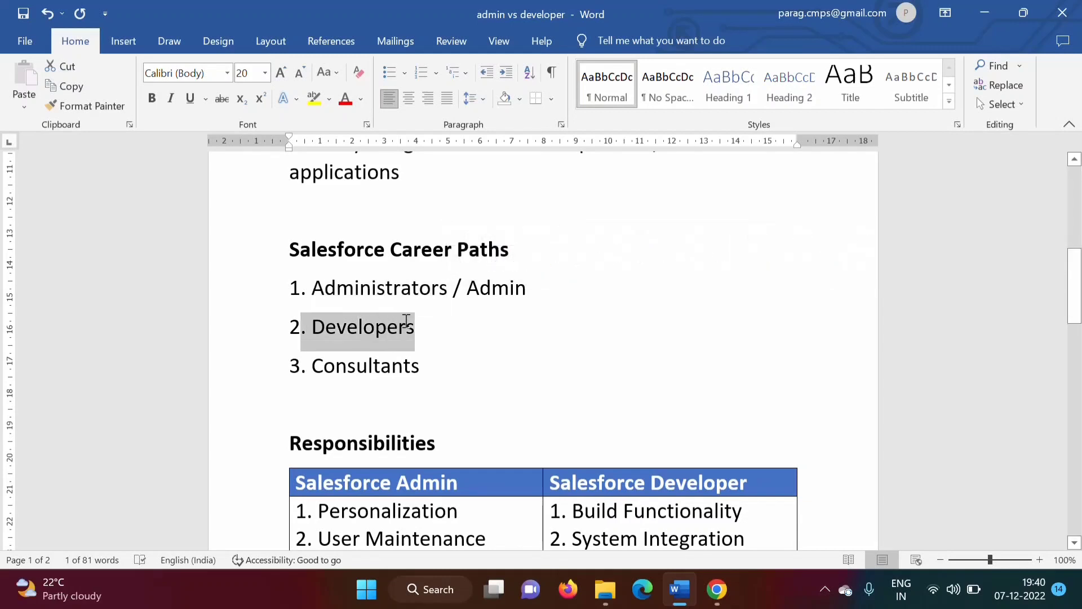
Step: Place the cursor after 'Developers' and highlight the Consultants career path
left_click(448, 343)
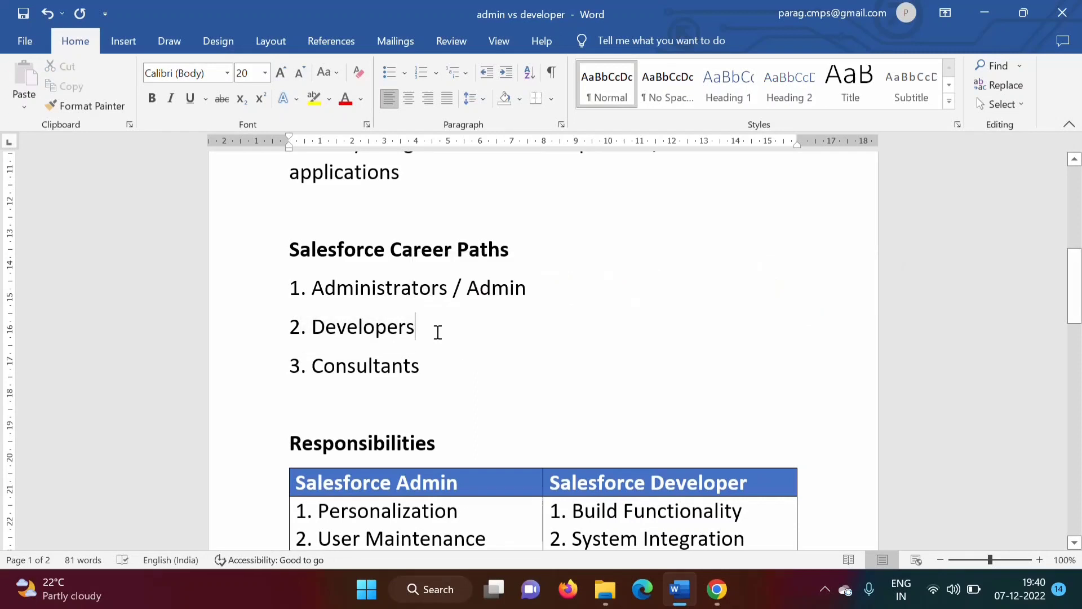
type(" (Ap")
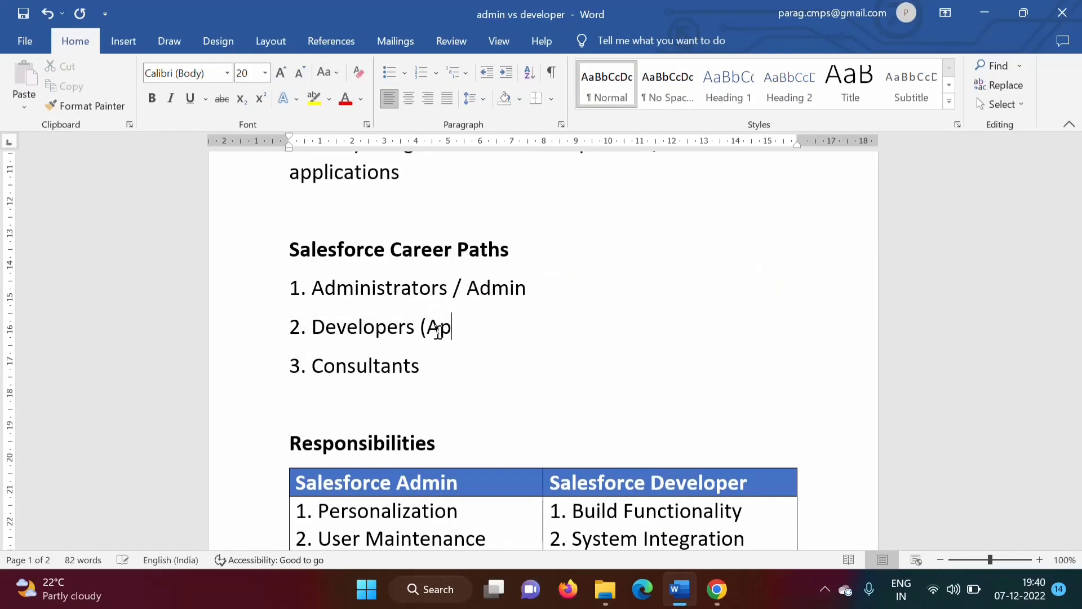
type("ex, V")
type("isual Force, L")
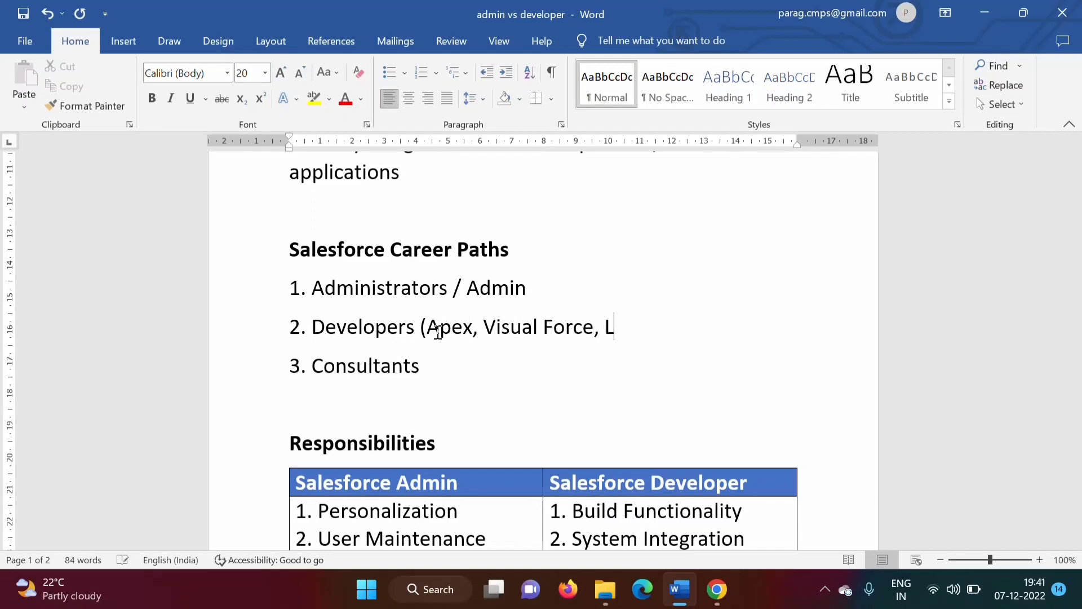
type("ightning Component)")
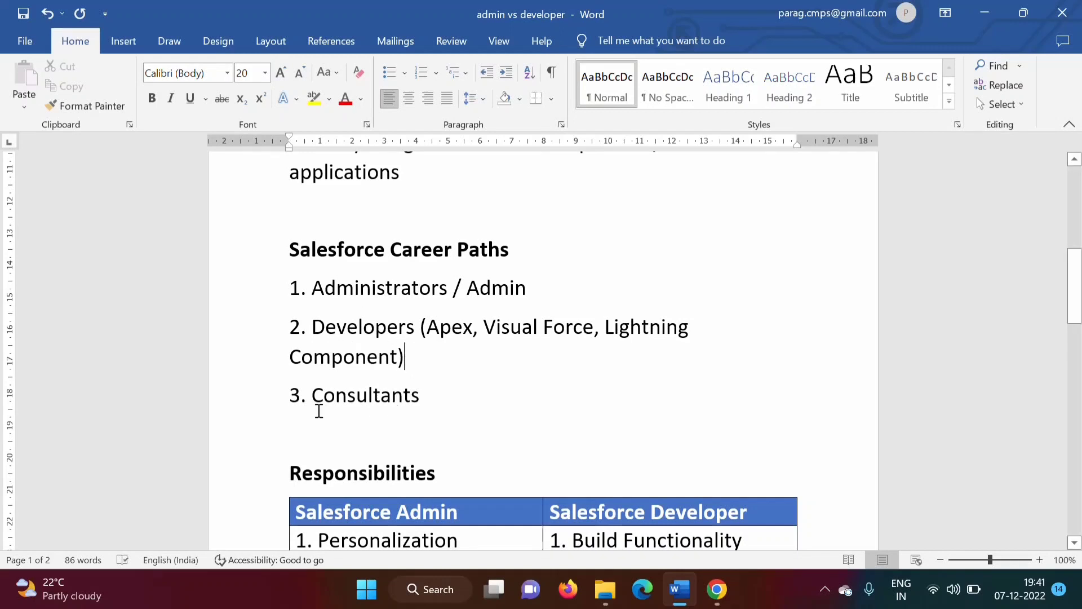
left_click_drag(311, 395, 427, 426)
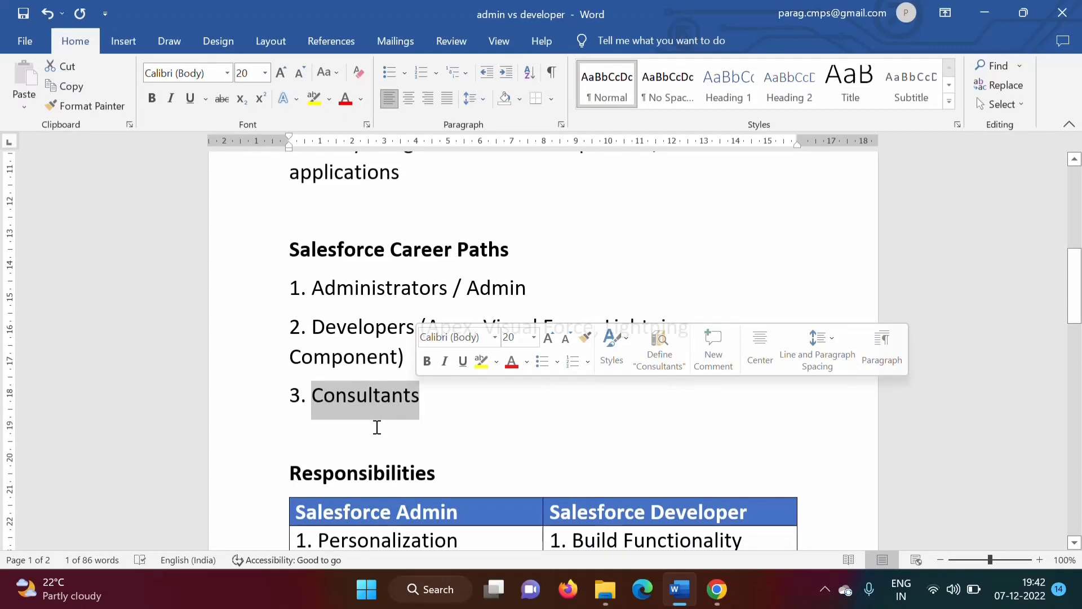
left_click(473, 326)
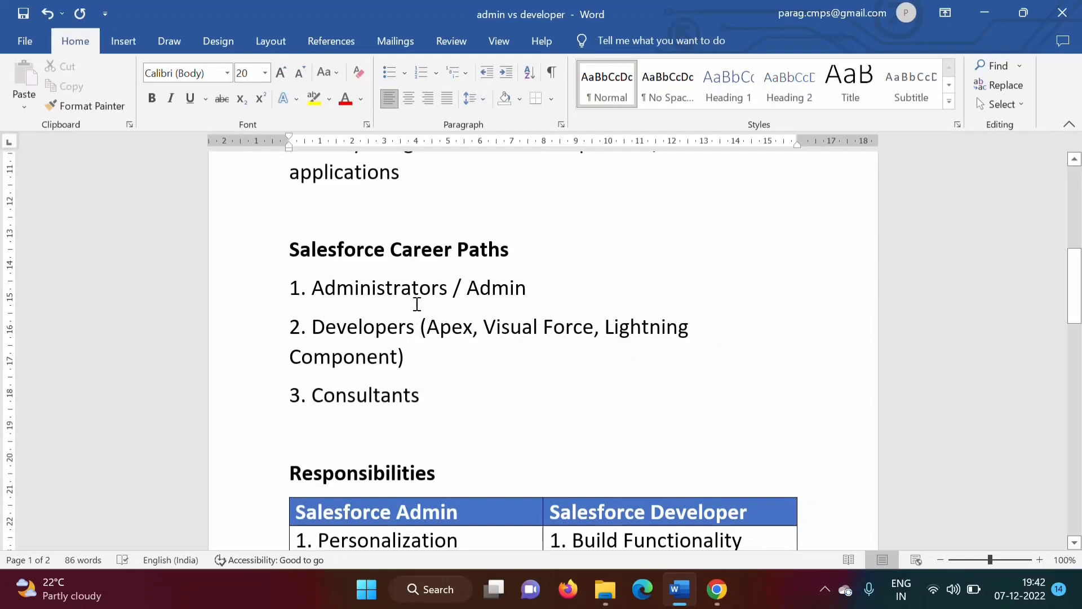
left_click(392, 254)
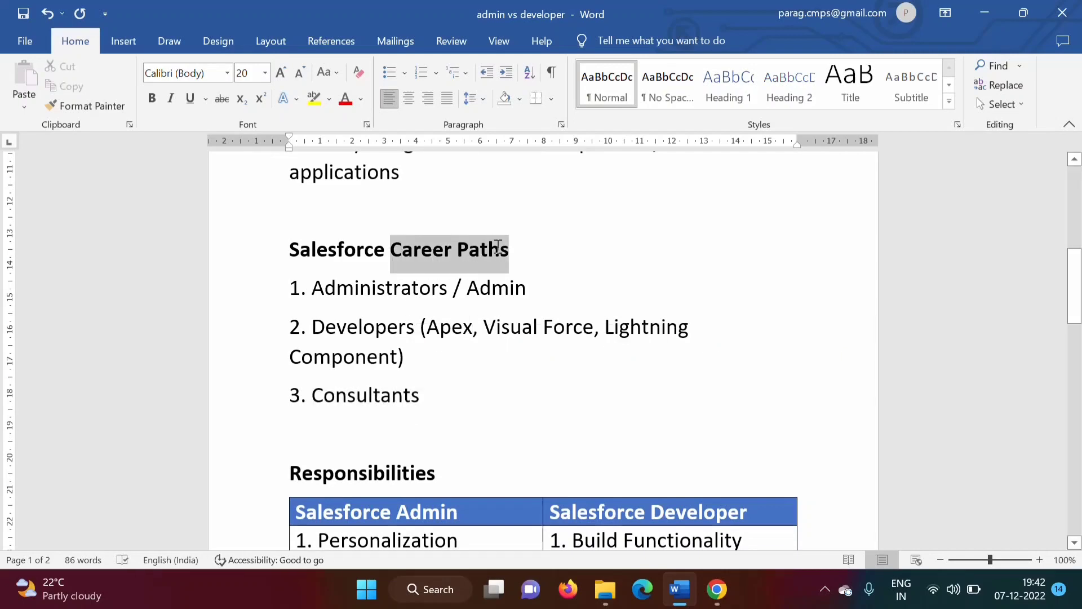
left_click_drag(497, 247, 508, 248)
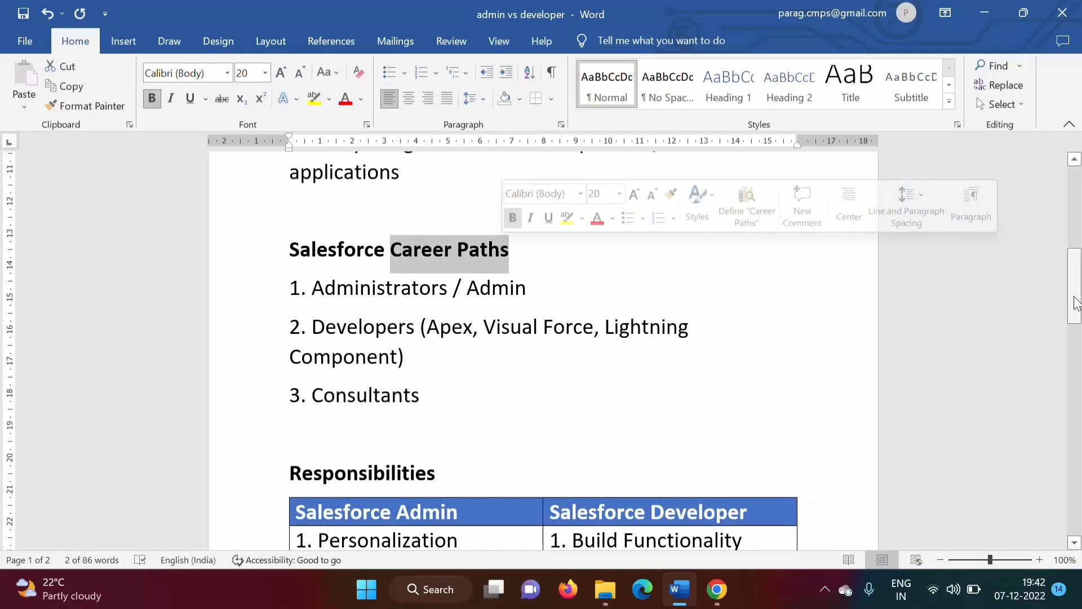
left_click_drag(1076, 302, 1077, 361)
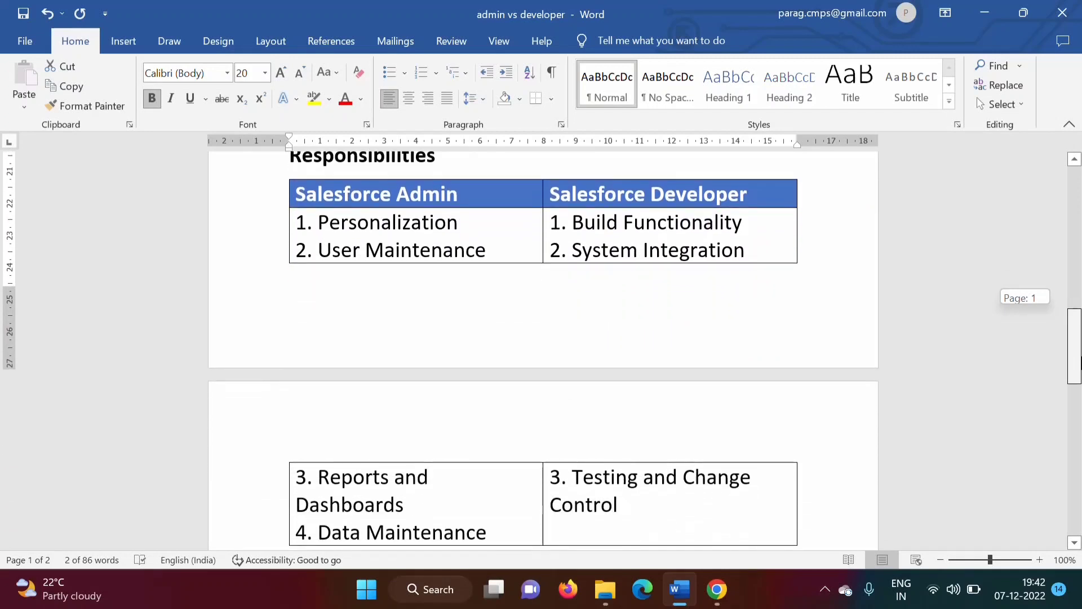
left_click_drag(321, 224, 459, 221)
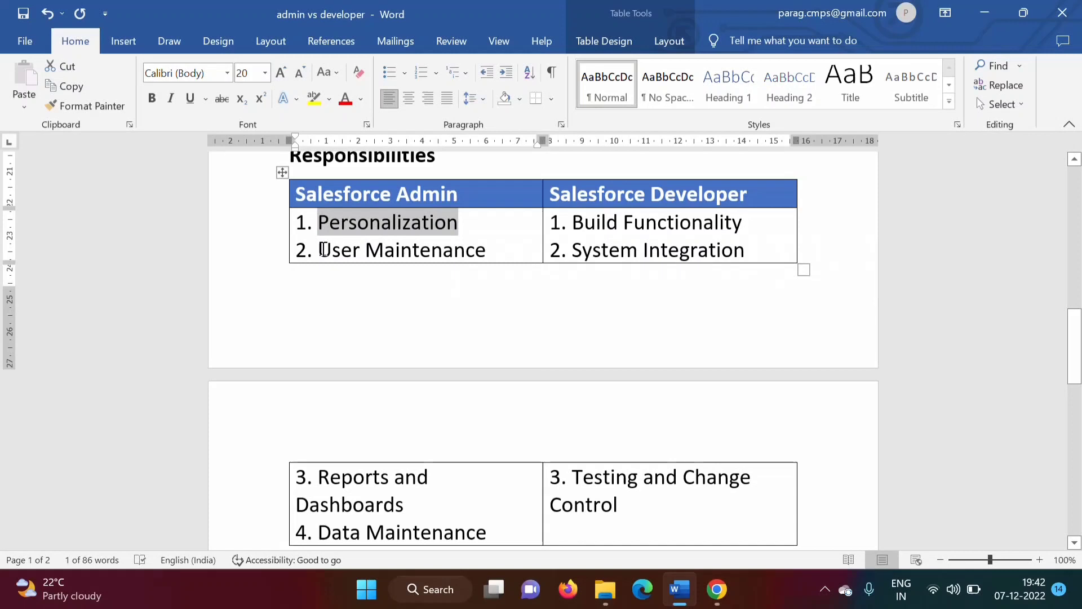
left_click_drag(322, 250, 458, 252)
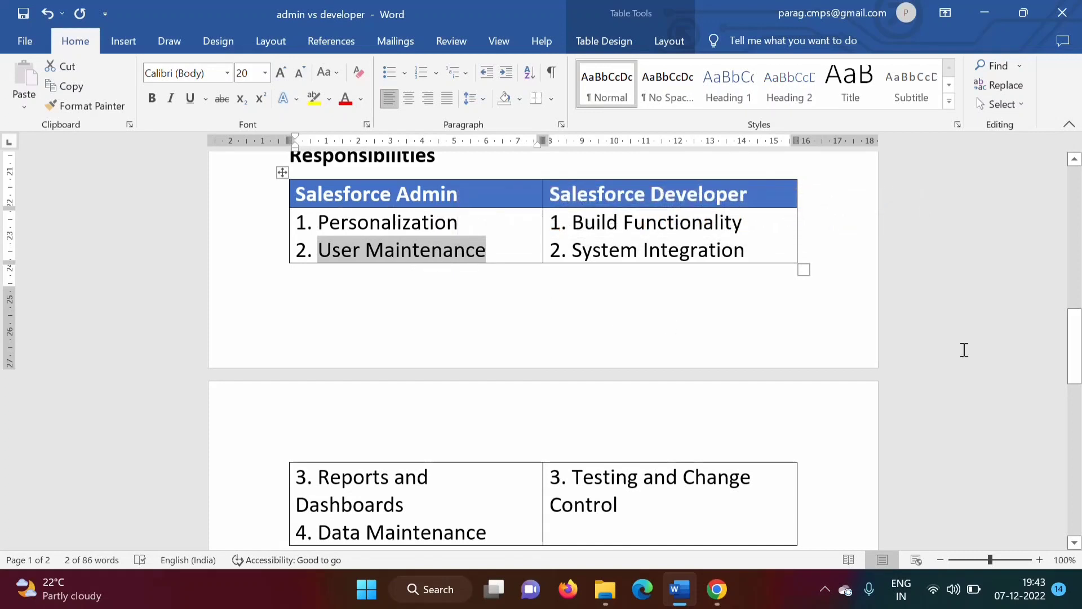
scroll(365, 339, "down", 3)
left_click(365, 338)
left_click_drag(321, 312, 410, 334)
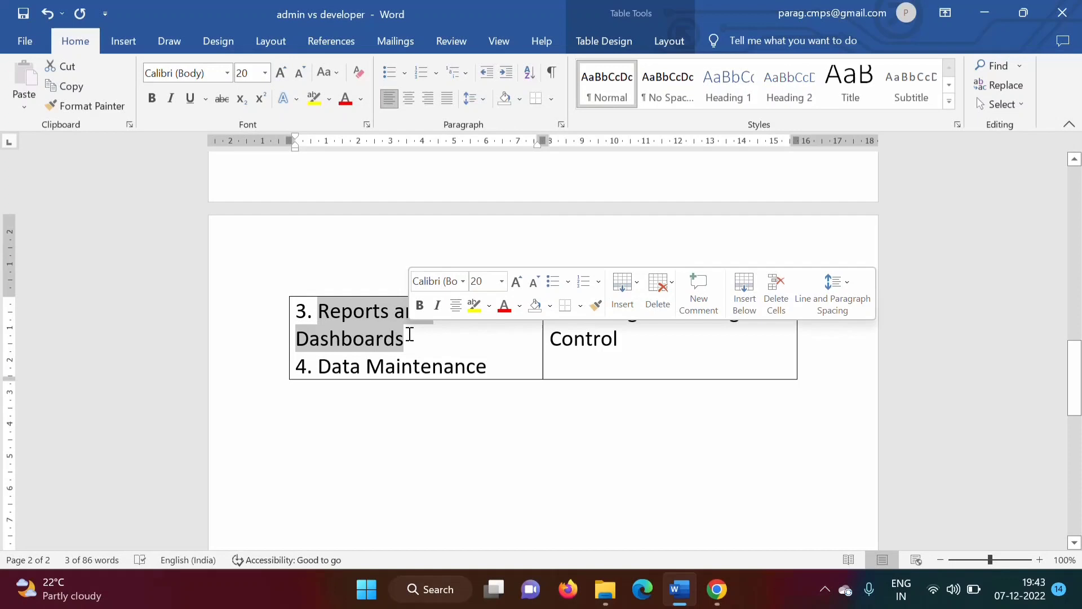
left_click_drag(319, 366, 487, 369)
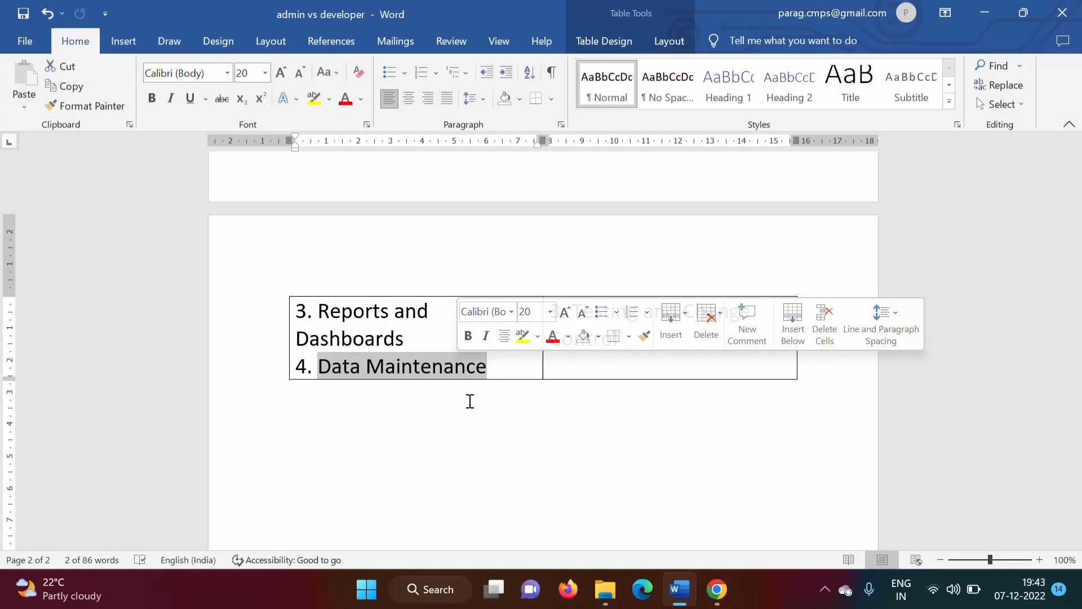
left_click_drag(1074, 381, 1073, 347)
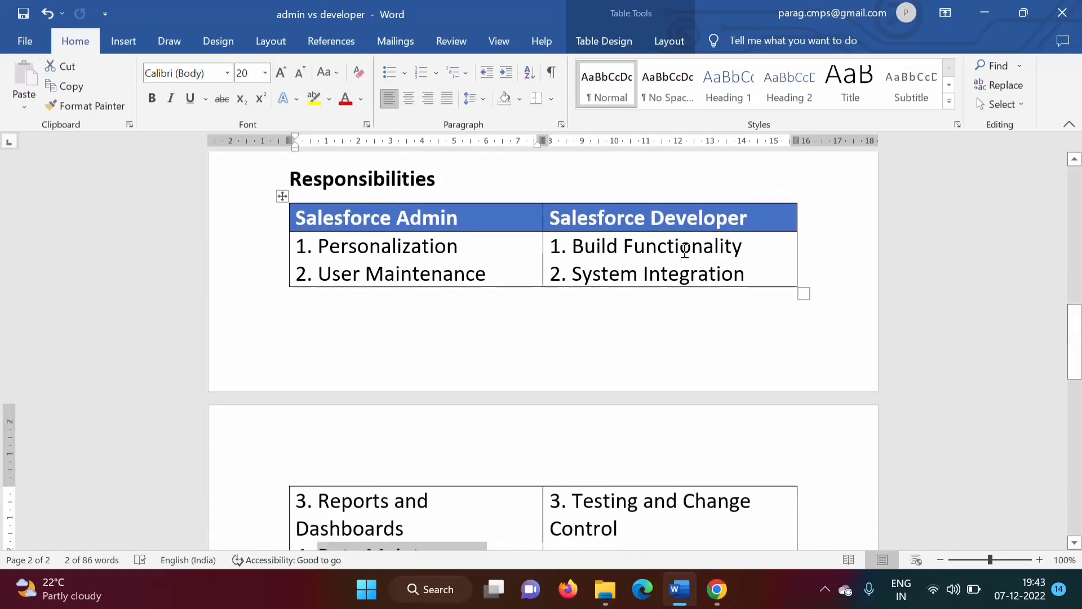
left_click(576, 246)
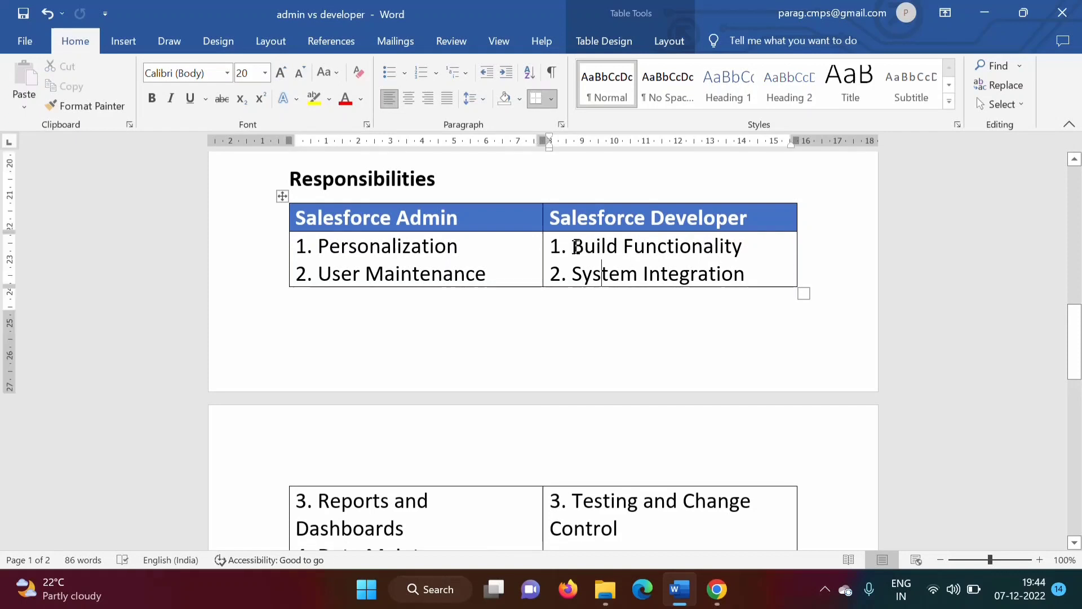
left_click_drag(573, 246, 743, 248)
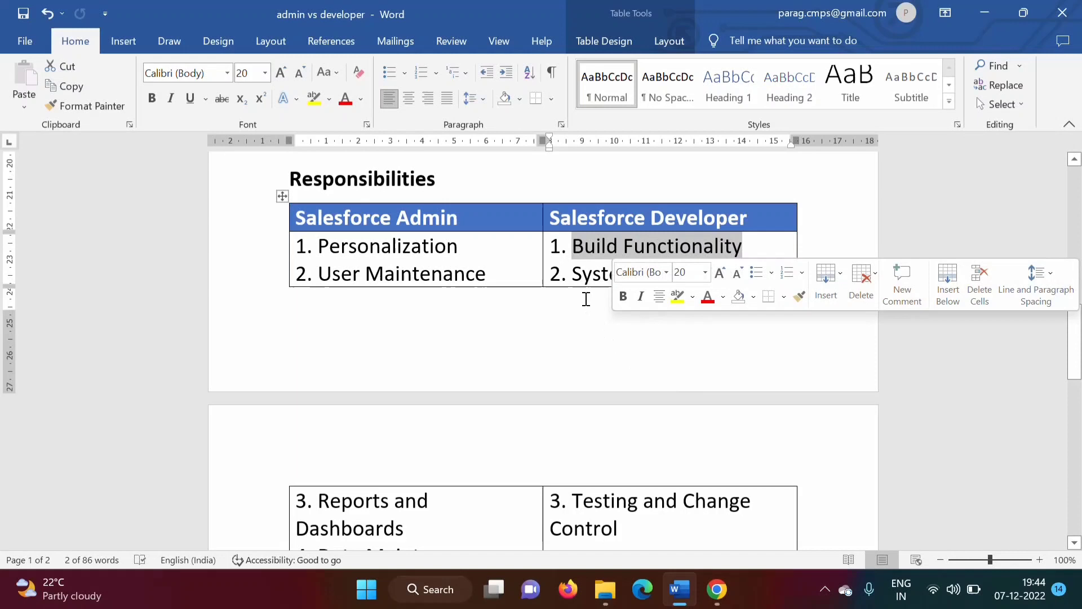
left_click_drag(574, 274, 707, 276)
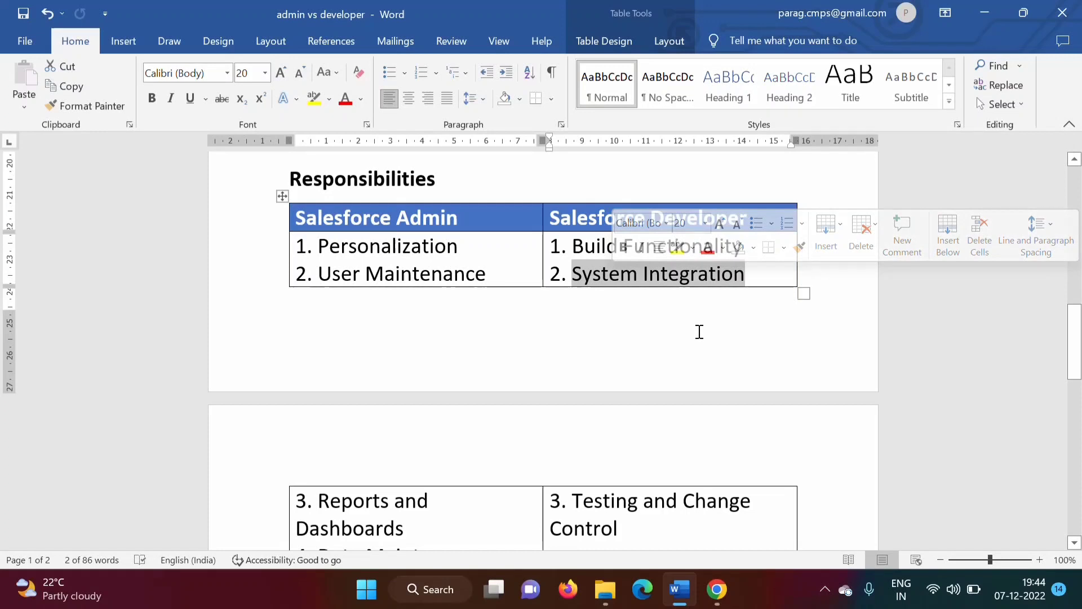
key("Right")
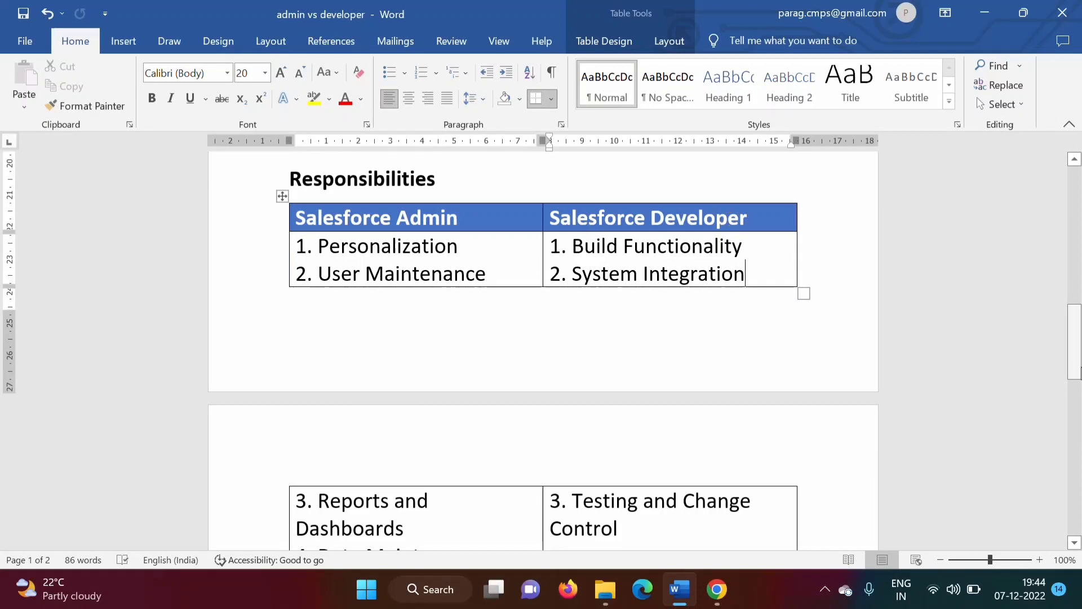
left_click_drag(1074, 372, 1075, 390)
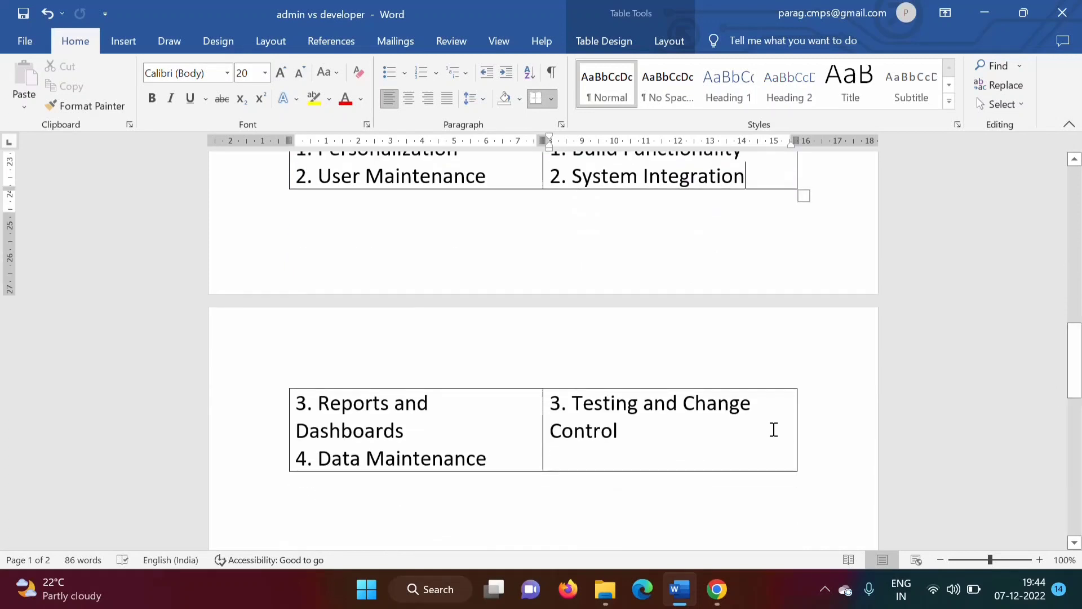
left_click(573, 403)
left_click_drag(586, 406, 623, 425)
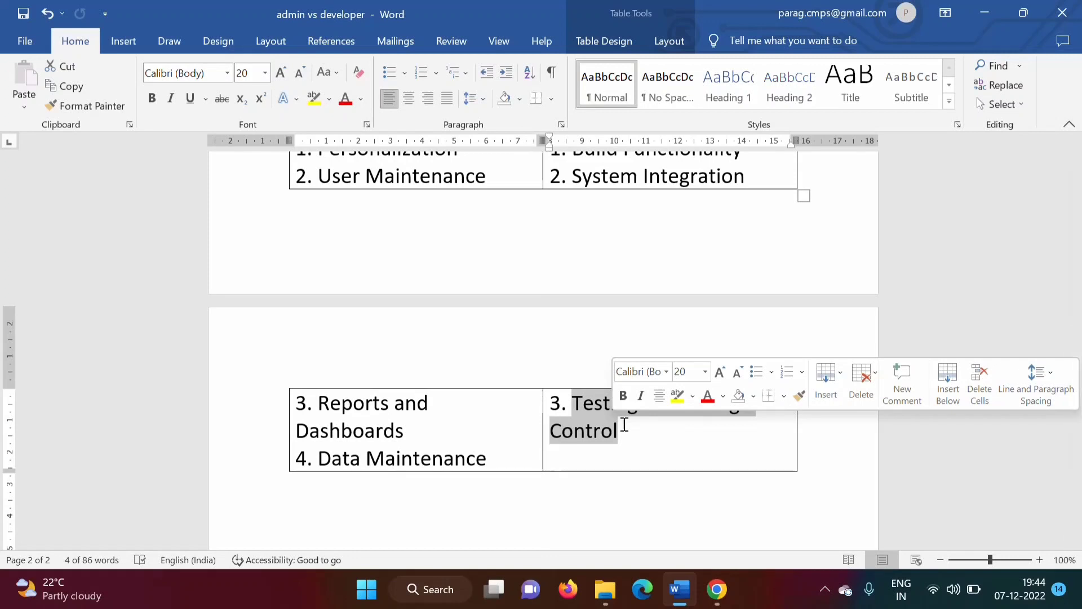
left_click(660, 467)
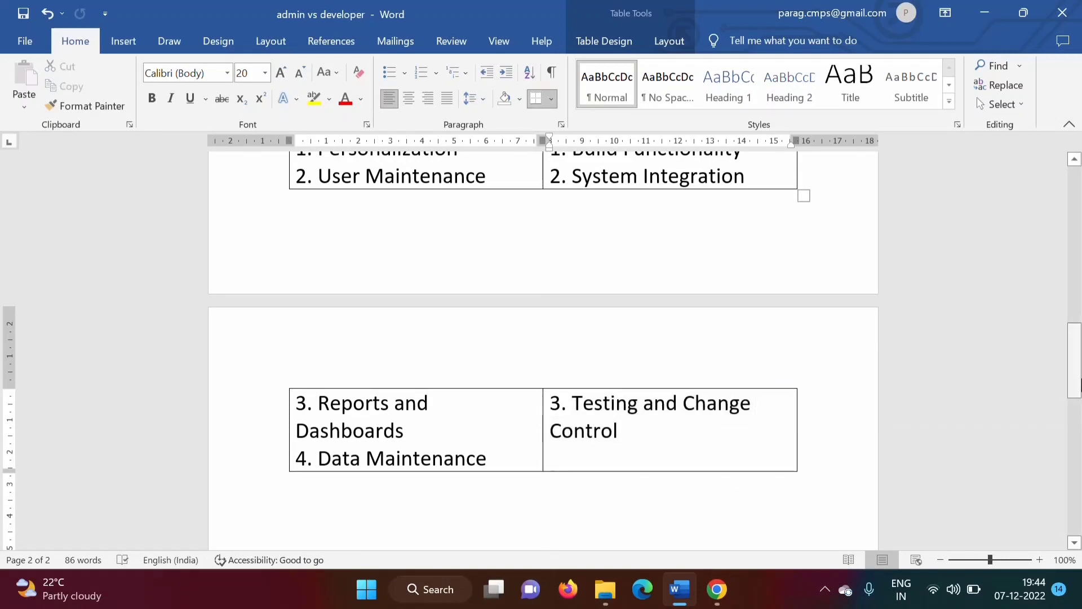
left_click_drag(1076, 380, 1076, 355)
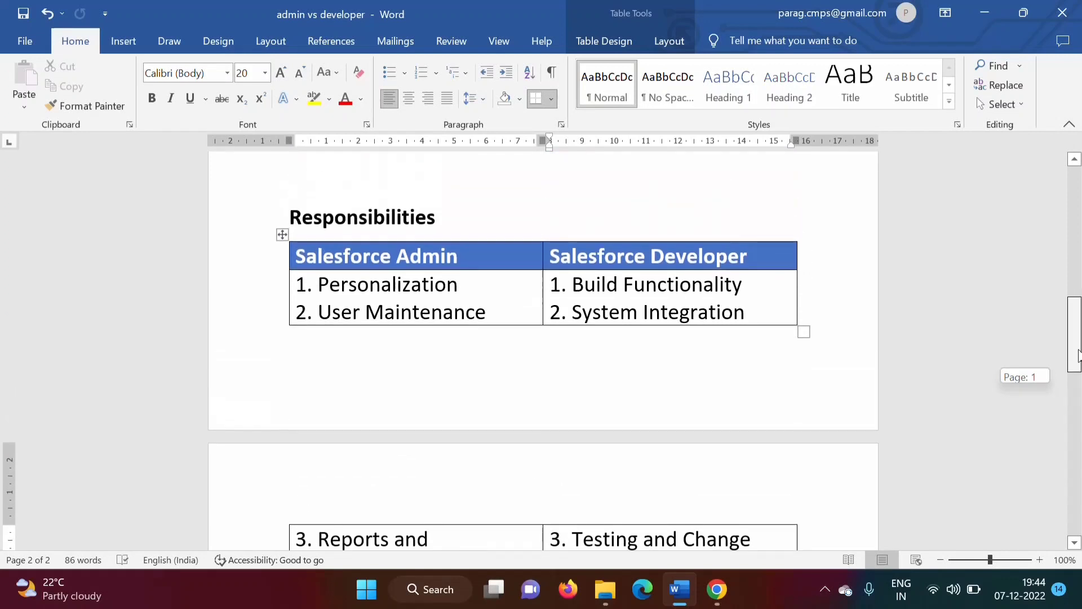
left_click_drag(1077, 355, 1077, 355)
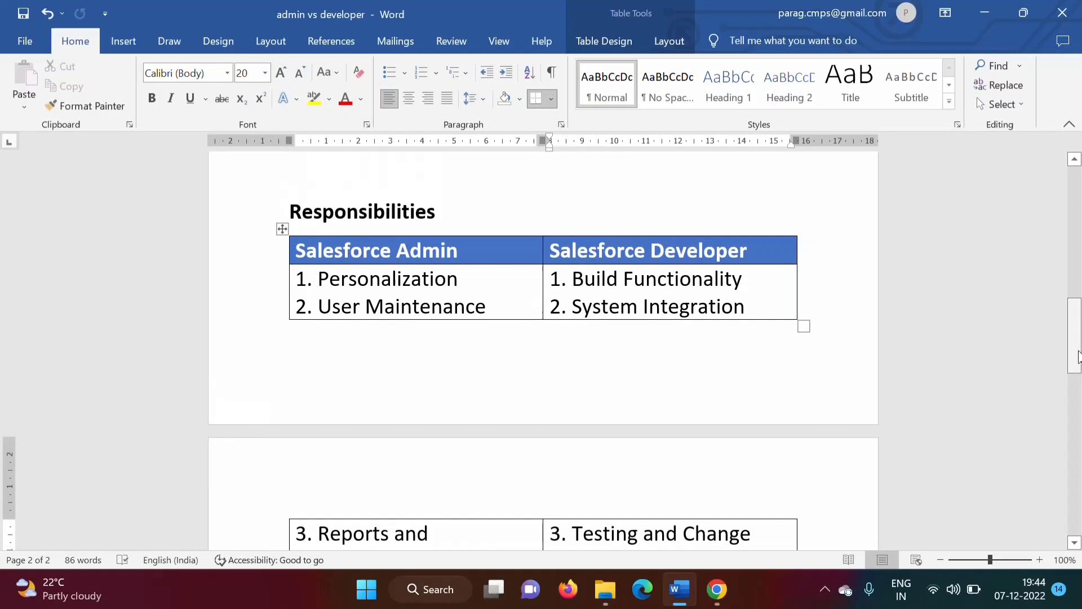